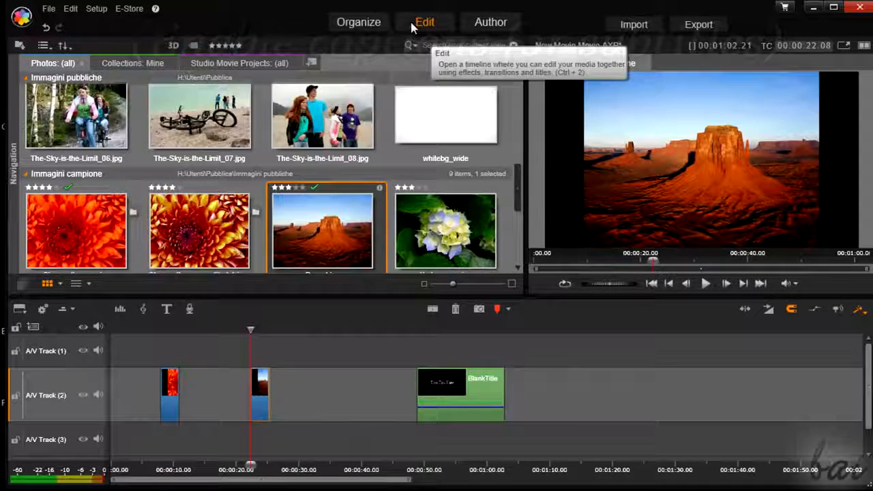
Step: Open the BlankTitle clip from the timeline in the Title Editor and look at its background settings
left_click(492, 23)
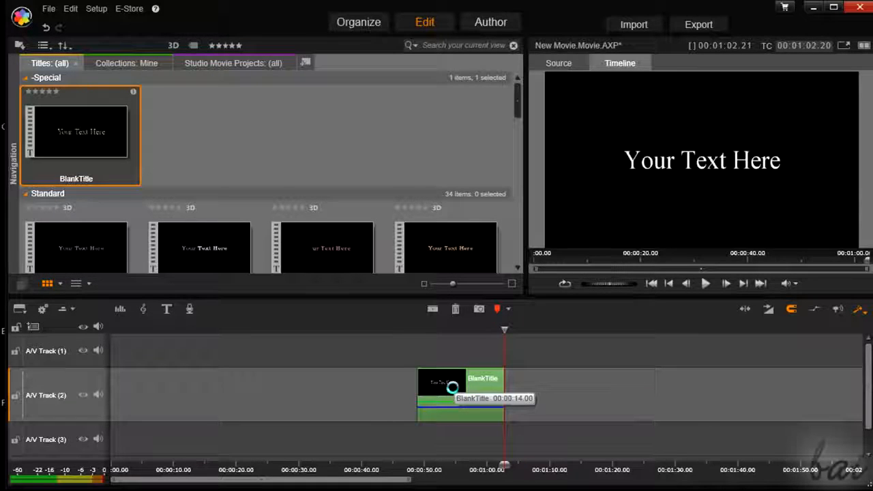
double_click(453, 387)
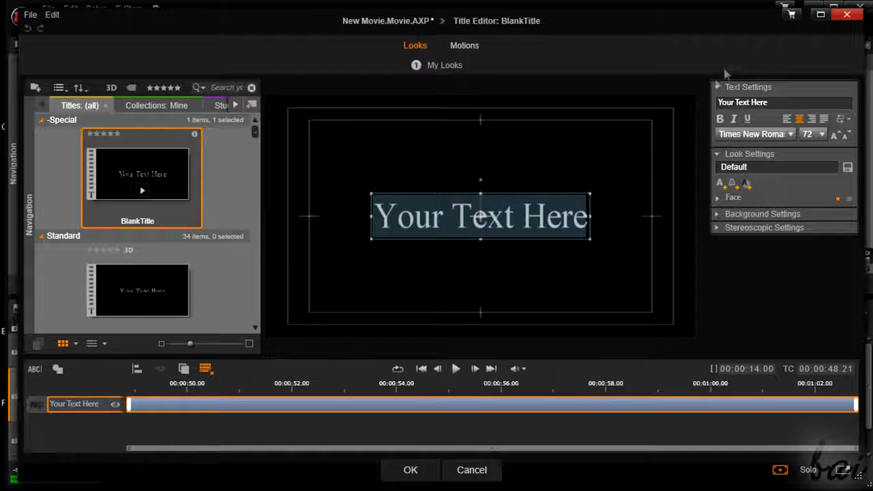
left_click(718, 215)
left_click(717, 215)
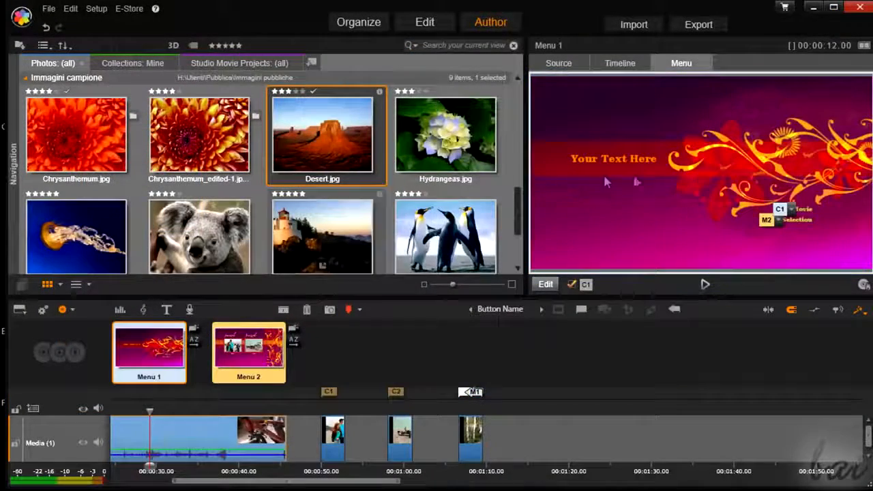
Step: Compare the Menu 1 and Menu 2 layouts of the disc project in the menu preview
left_click(254, 356)
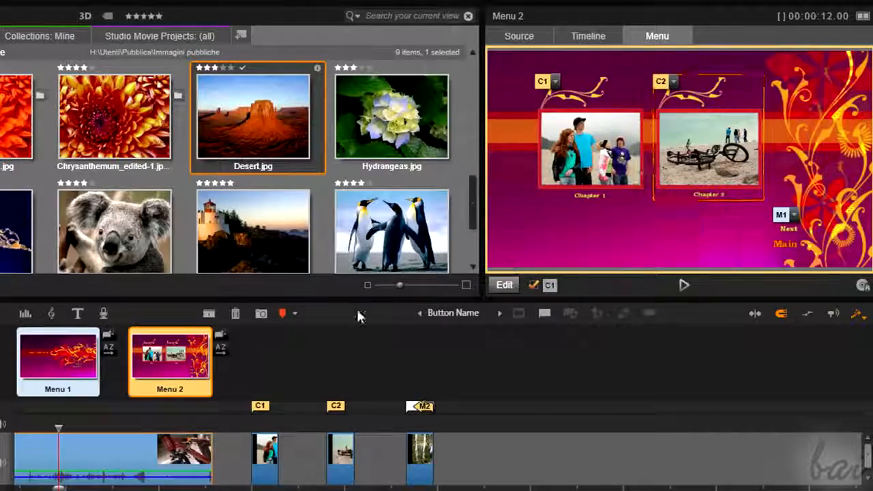
left_click(870, 471)
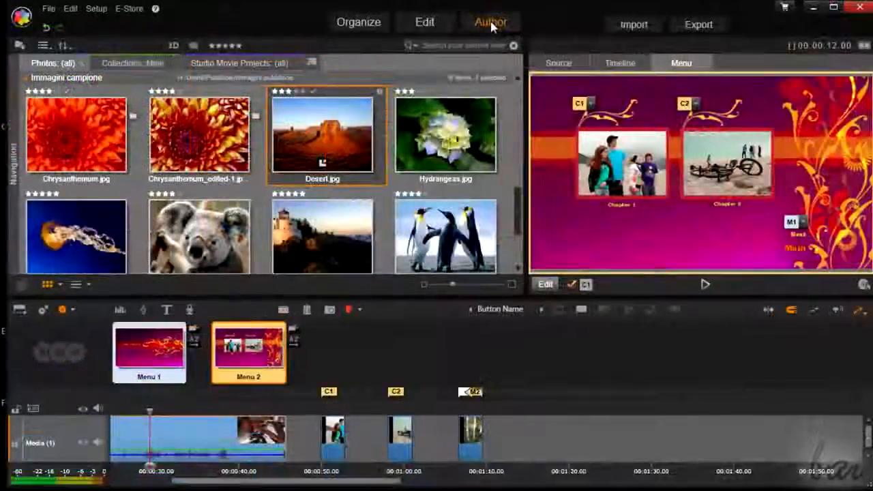
left_click(151, 363)
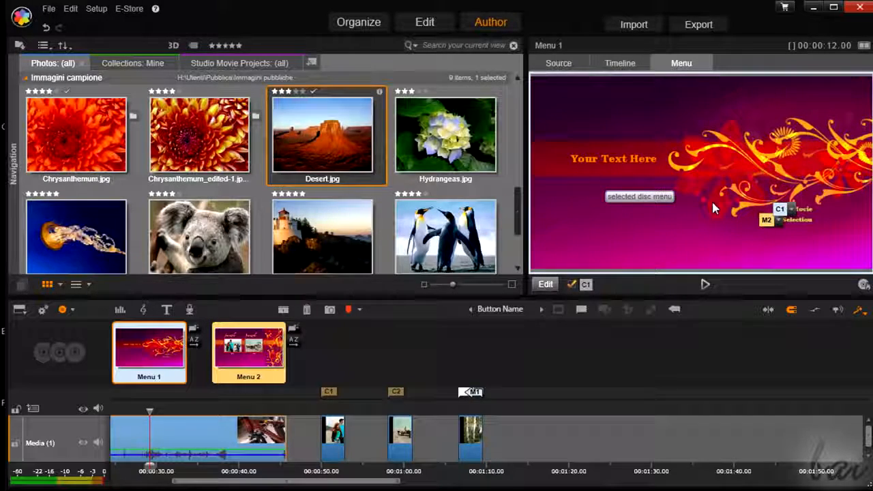
left_click(255, 353)
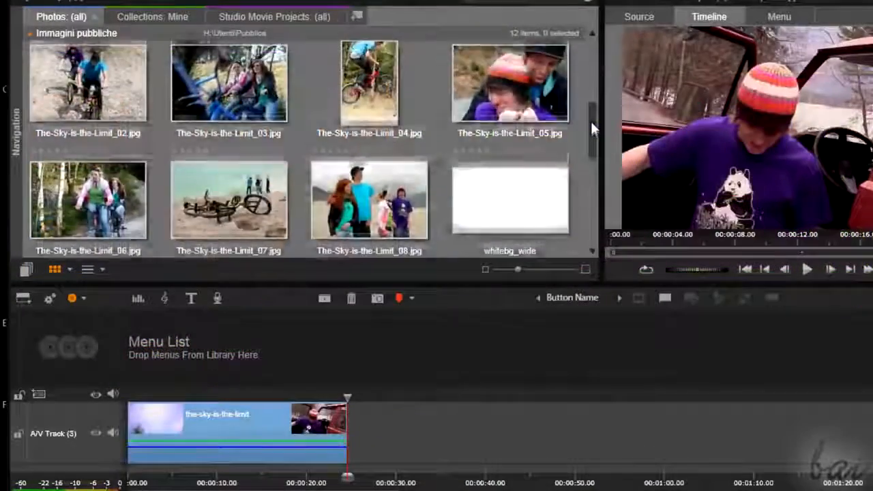
Step: Place The-Sky-is-the-Limit_08.jpg at about 33 s and The-Sky-is-the-Limit_07.jpg at about 42 s on A/V Track (3), and lengthen the first photo
scroll(590, 121, "down", 1)
left_click_drag(369, 205, 437, 430)
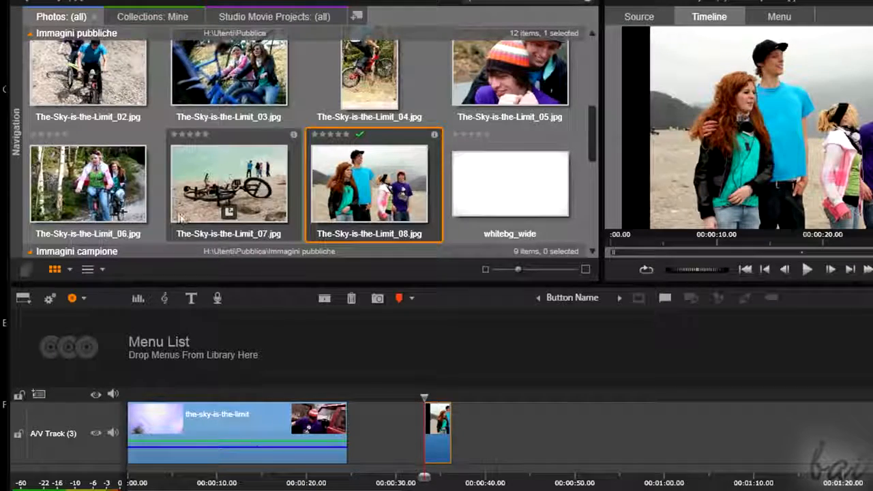
left_click_drag(180, 217, 495, 427)
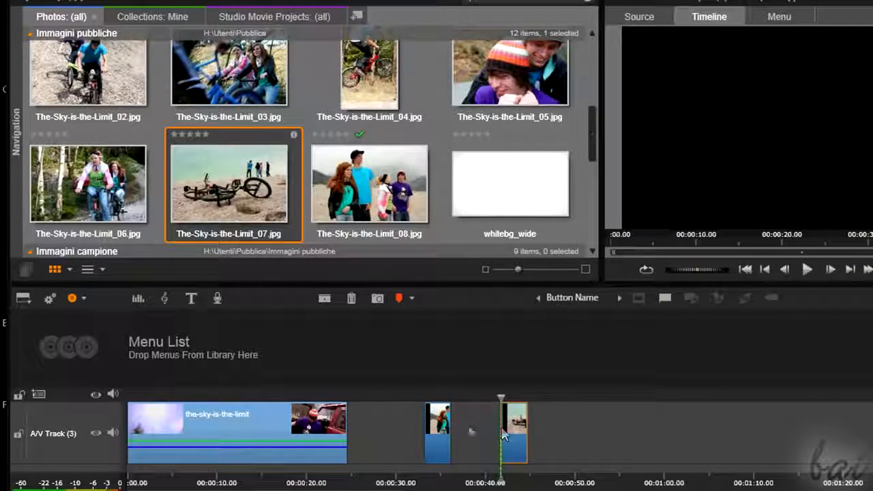
left_click_drag(440, 451, 458, 444)
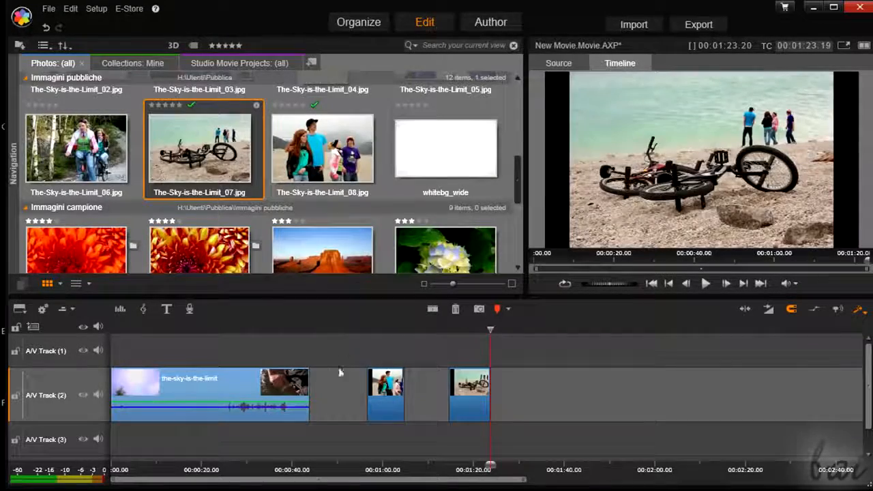
Step: Switch to disc authoring and create a disc project from the open movie
left_click(498, 21)
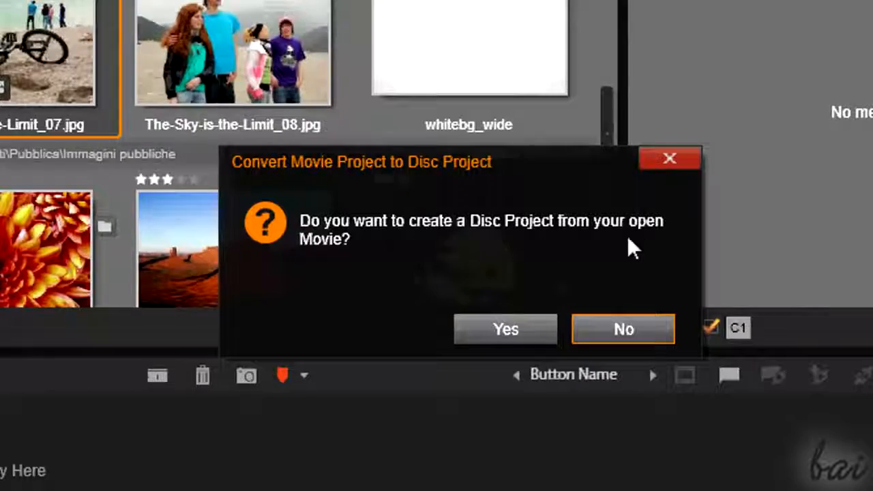
left_click(508, 329)
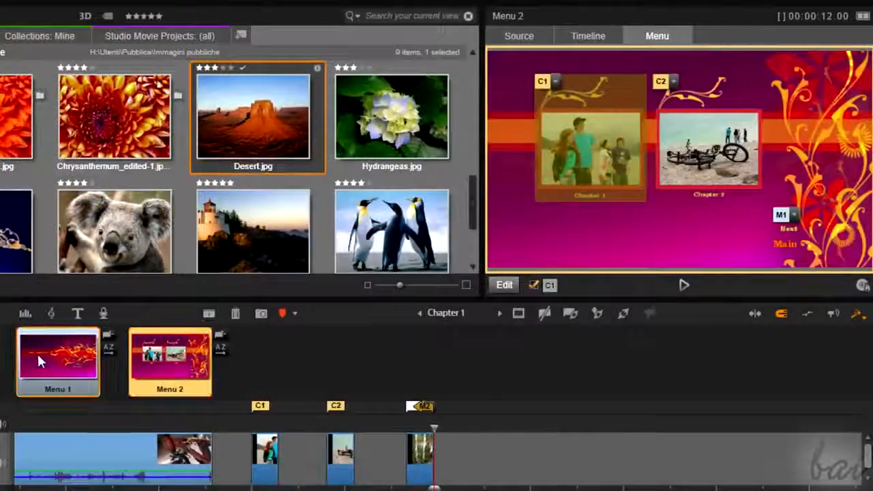
Step: Preview the disc from Menu 1, go to Scene Selection and play Chapter 2
left_click(37, 352)
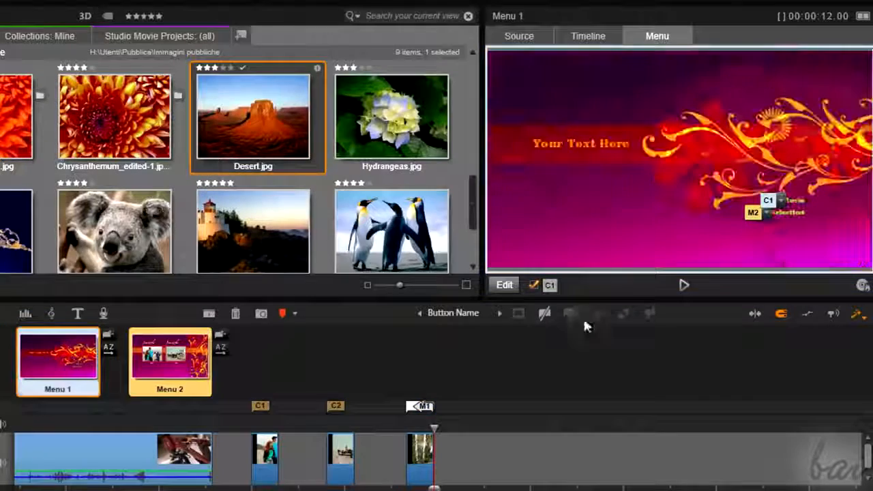
left_click(685, 285)
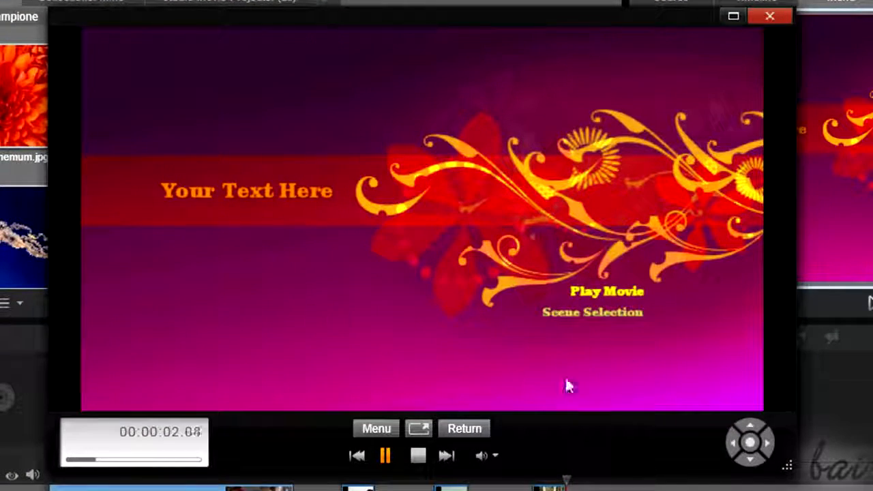
left_click(611, 312)
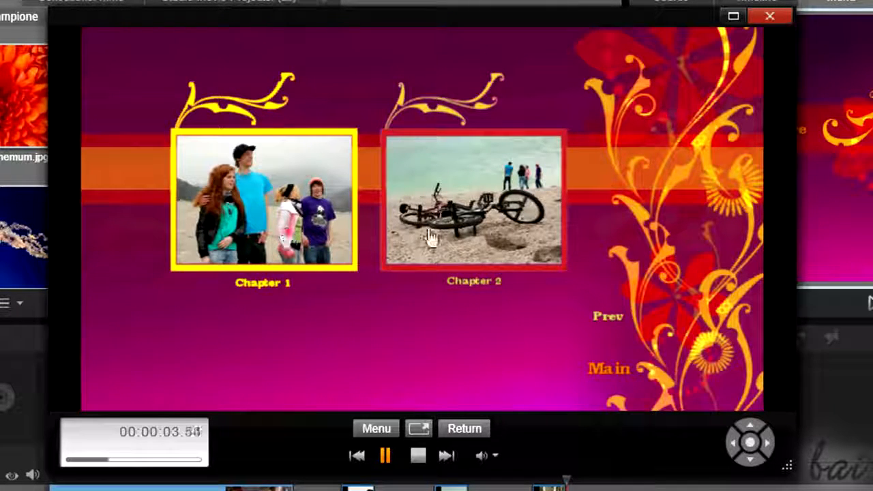
left_click(482, 209)
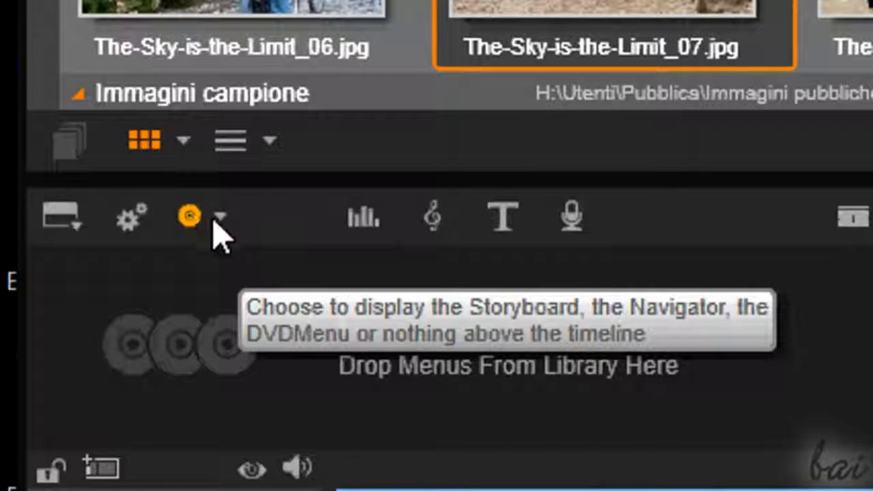
Step: Show the DVDMenu list above the timeline and display the Disc Menus content in the library
left_click(221, 217)
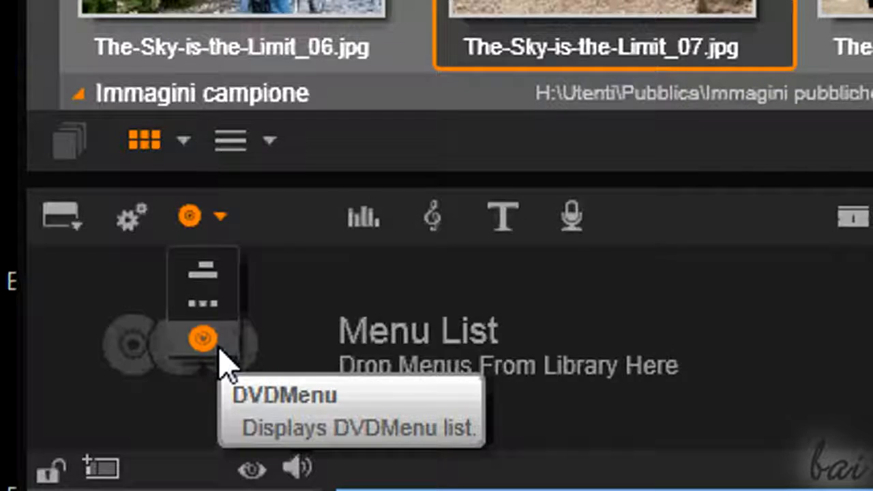
left_click(218, 349)
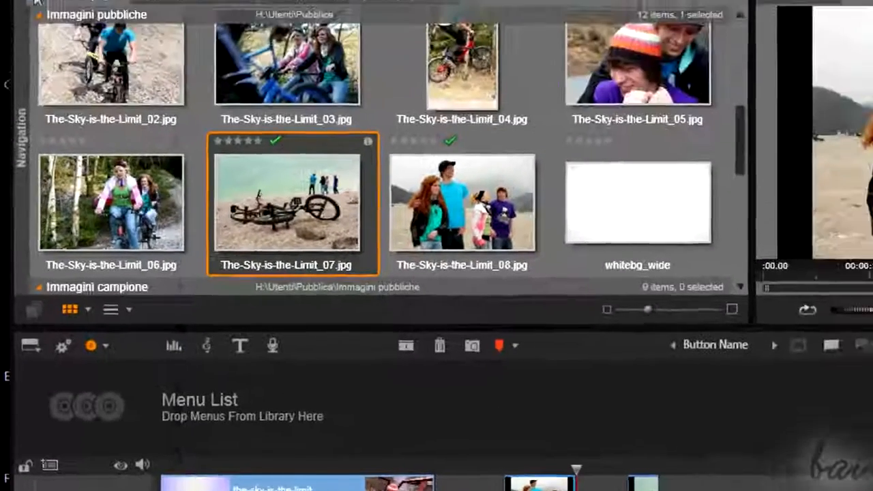
left_click(18, 45)
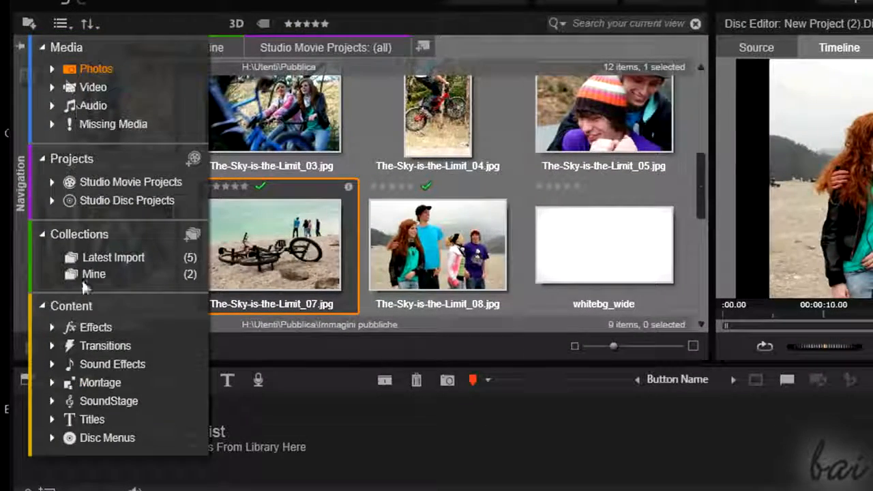
left_click(106, 440)
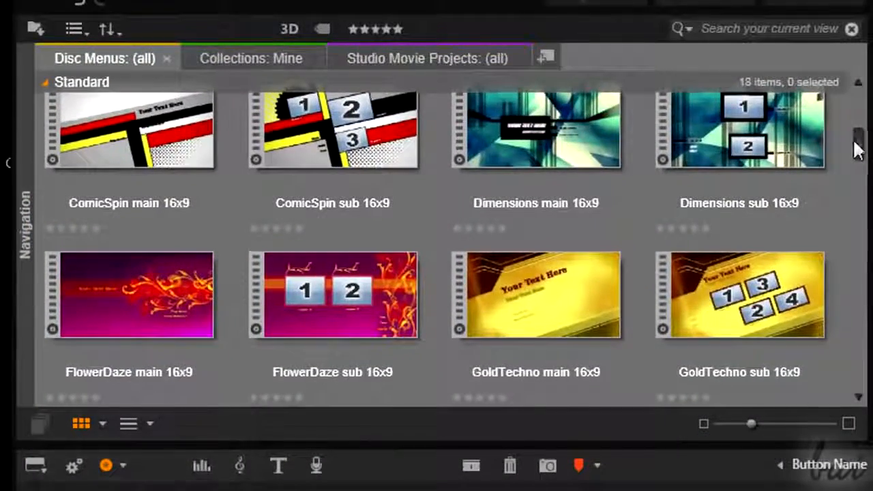
left_click_drag(858, 150, 865, 102)
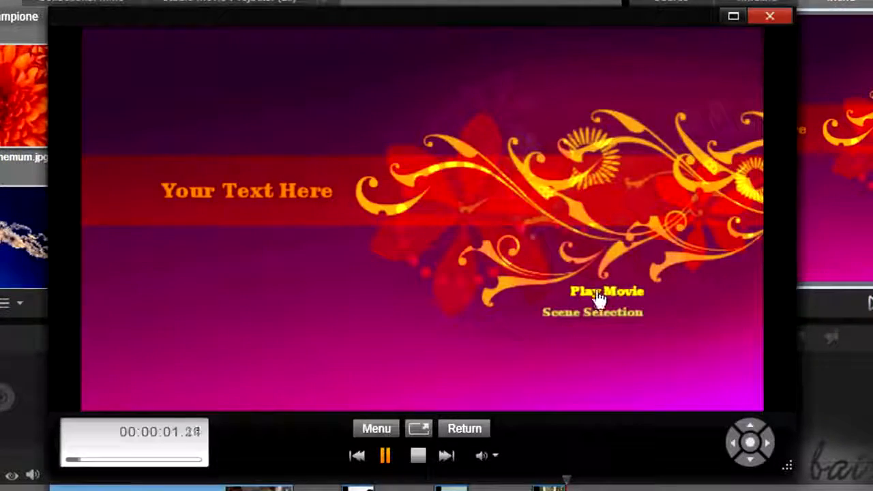
Step: Start the movie from the main menu in the disc preview
left_click(596, 297)
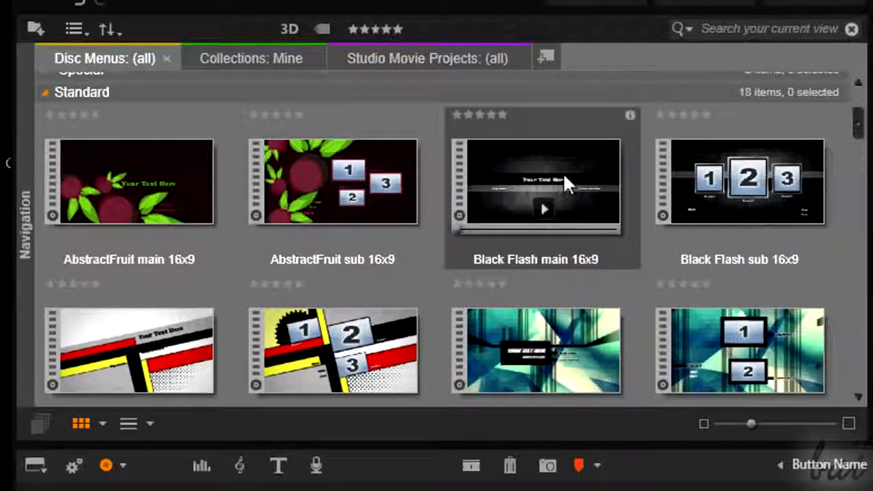
Step: Add FlowerDaze main 16x9 as the first menu and FlowerDaze sub 16x9 as its submenu in the Menu List
left_click_drag(864, 121, 865, 143)
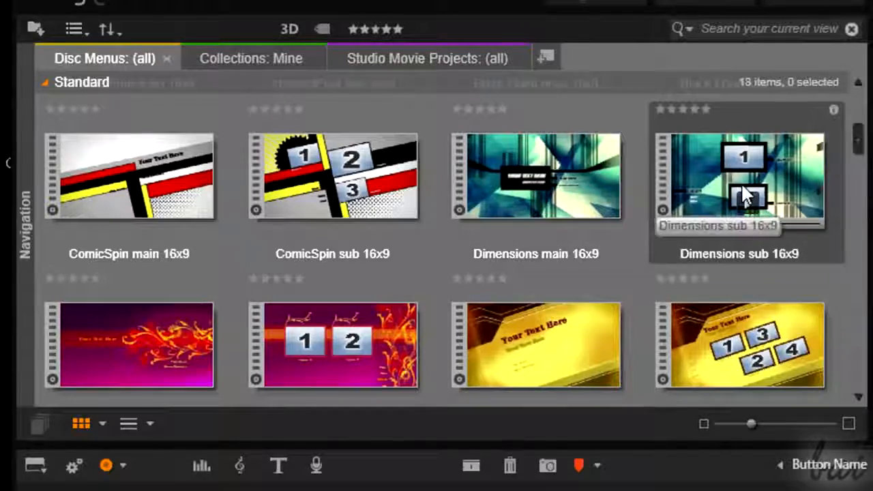
left_click_drag(859, 143, 866, 157)
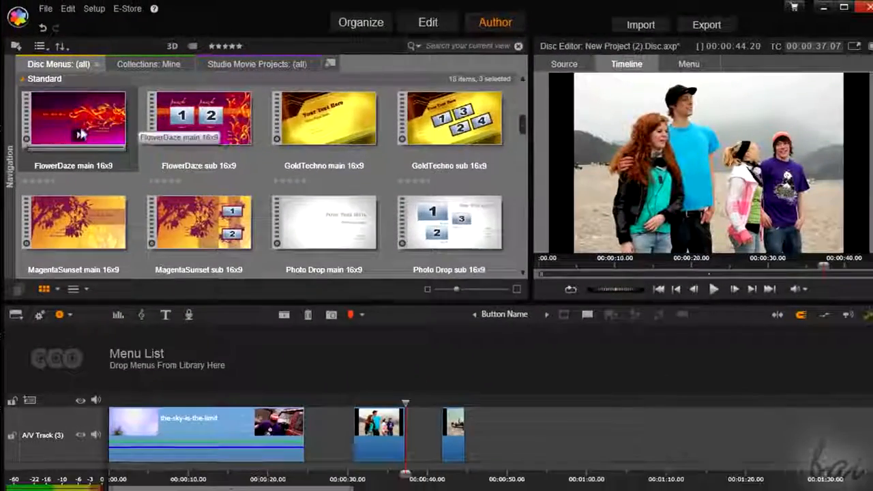
left_click(94, 118)
left_click_drag(77, 119, 125, 348)
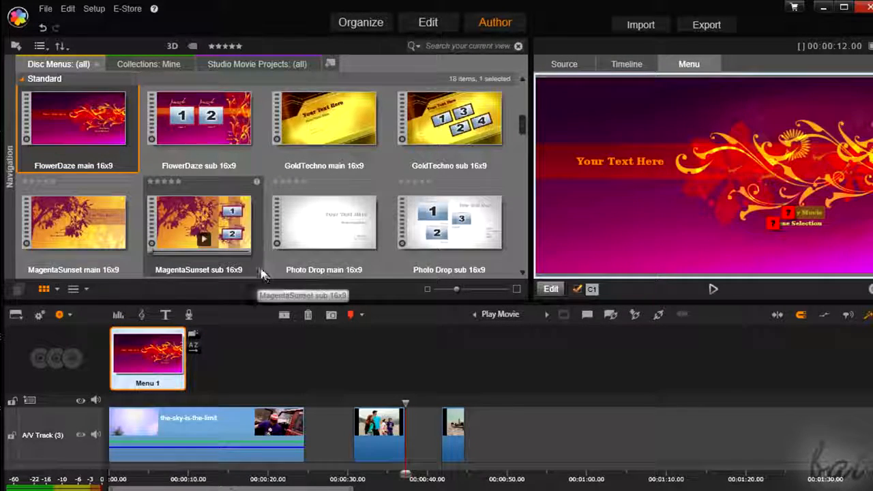
left_click_drag(209, 117, 250, 352)
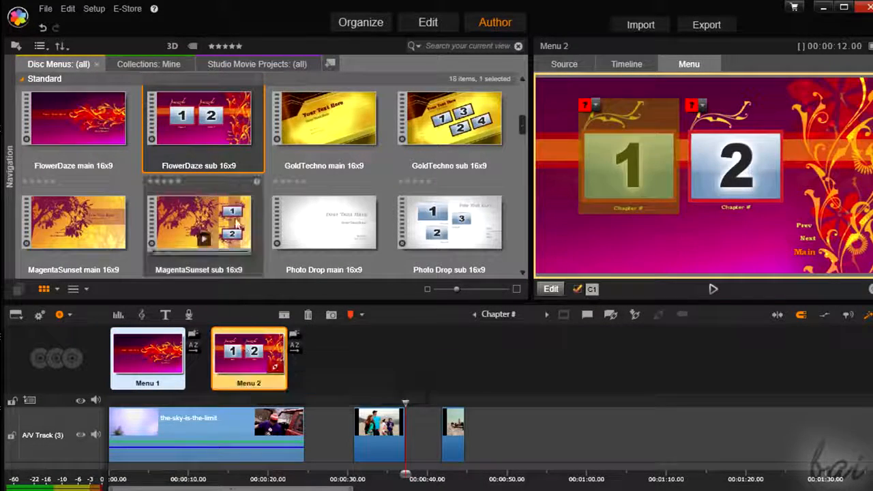
left_click_drag(248, 179, 337, 367)
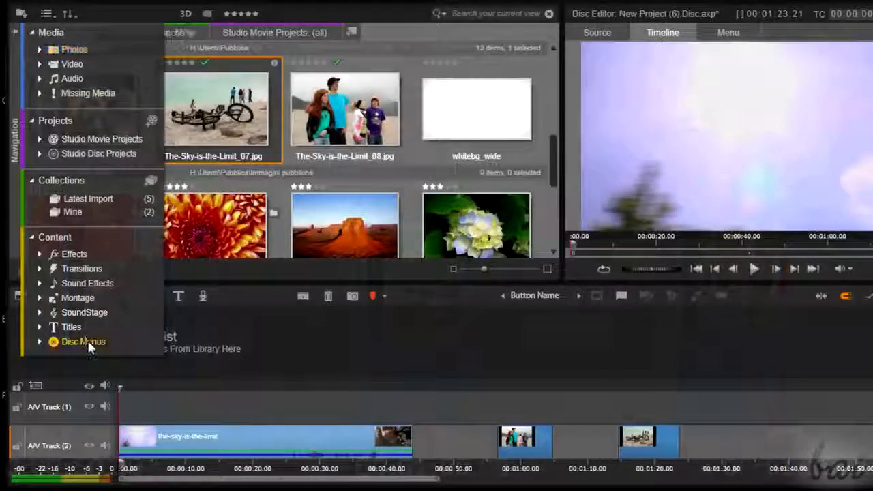
Step: Fill the new disc project's Menu List with FlowerDaze main 16x9 followed by FlowerDaze sub 16x9 from the disc menu library
left_click(82, 341)
left_click_drag(92, 118, 159, 346)
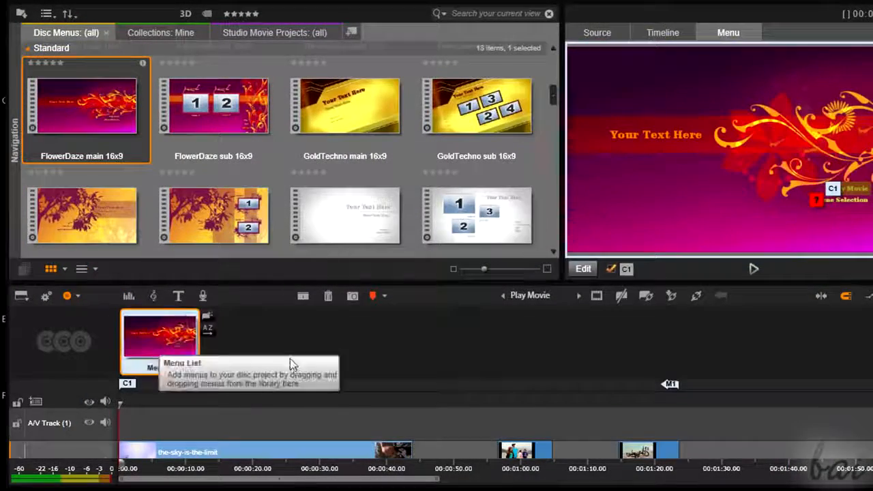
left_click_drag(232, 103, 374, 350)
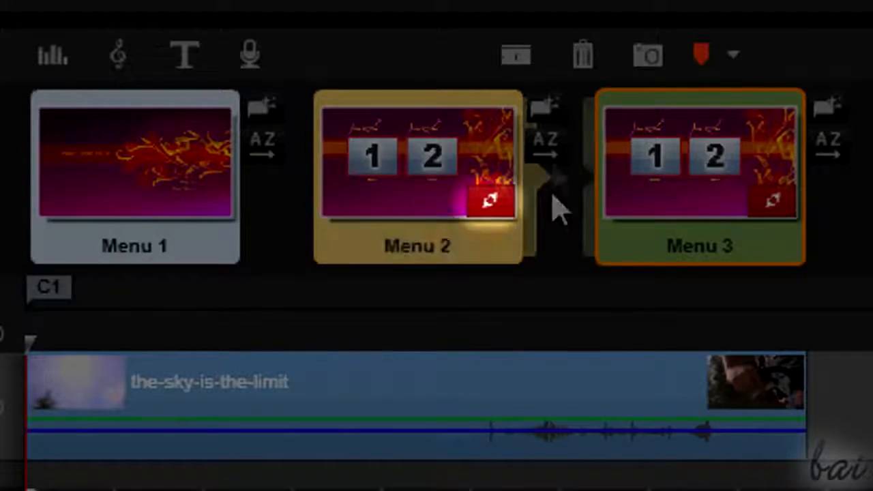
Step: Preview the disc from Menu 1 and test its Play Movie button
mouse_move(491, 206)
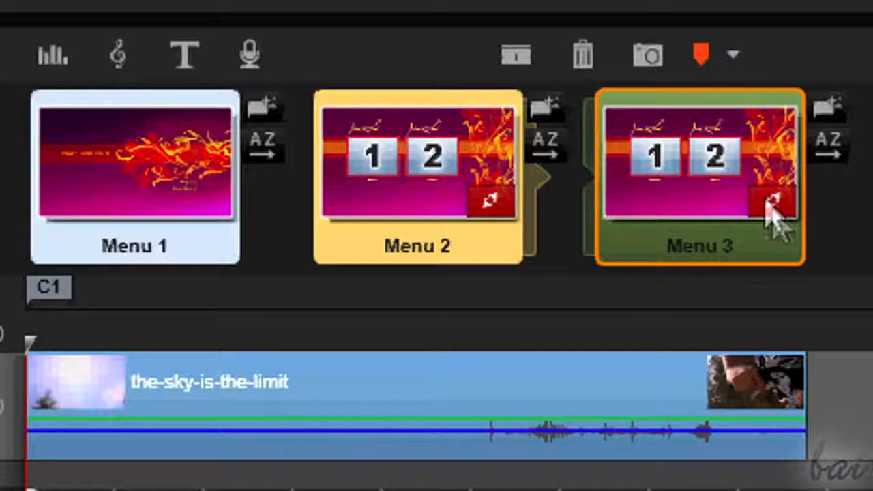
mouse_move(780, 217)
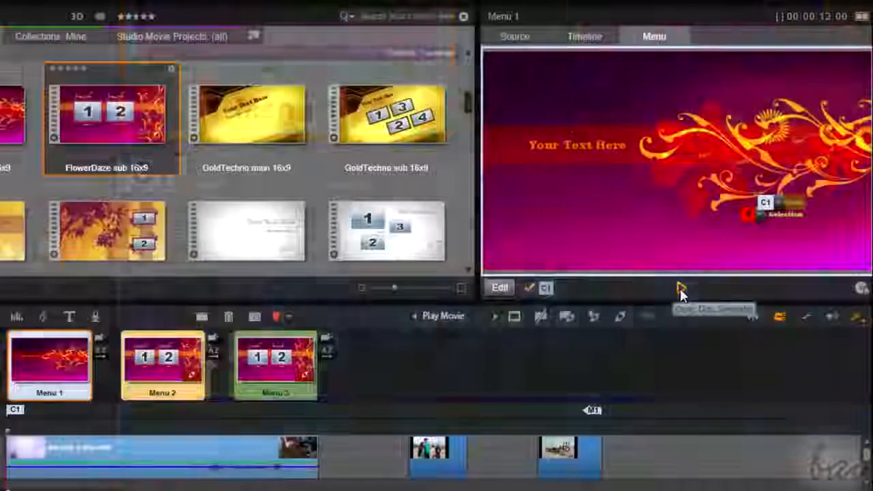
left_click(680, 288)
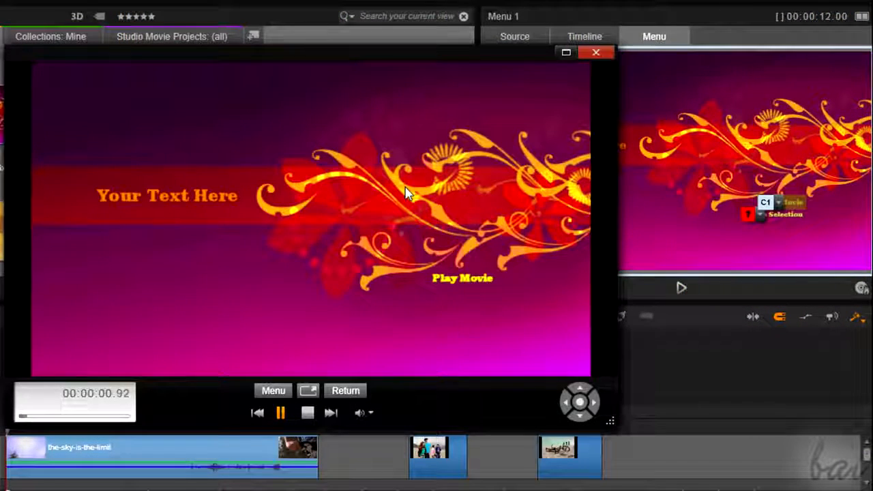
left_click(467, 280)
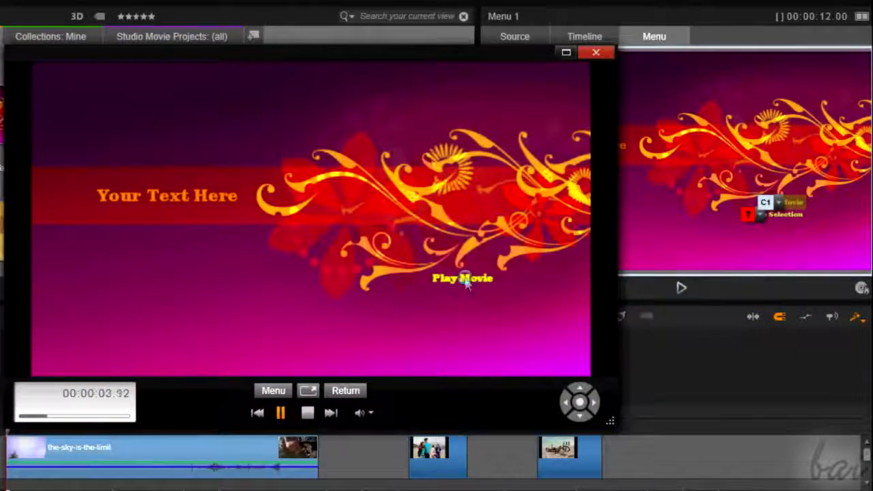
left_click(467, 281)
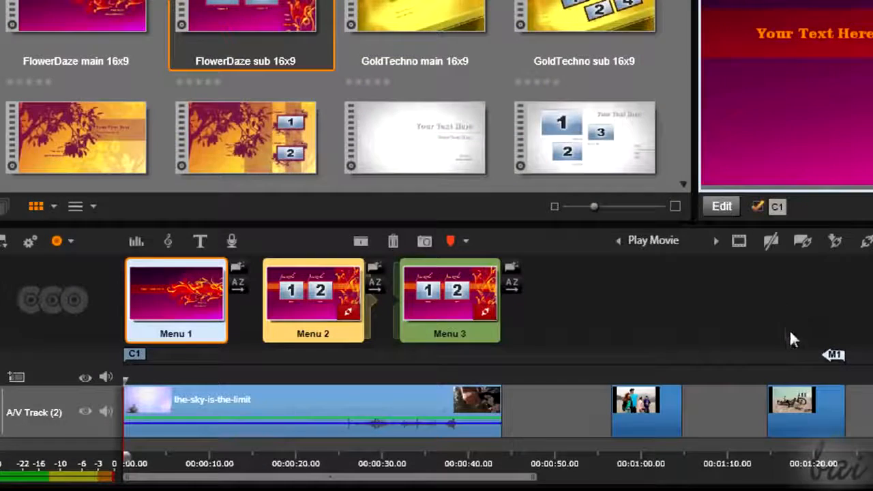
Step: Move the M1 return marker back to about 6 s on the timeline, within the the-sky-is-the-limit clip
mouse_move(834, 354)
left_mouse_down()
mouse_move(349, 372)
mouse_move(174, 369)
left_mouse_up()
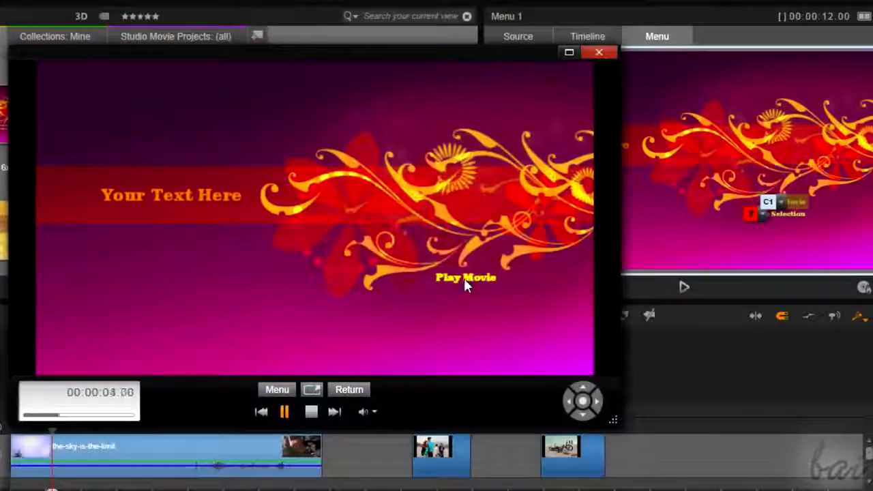
Step: Finish testing Play Movie in the disc preview, and move the M1 return marker to the end of the the-sky-is-the-limit clip
left_click(464, 278)
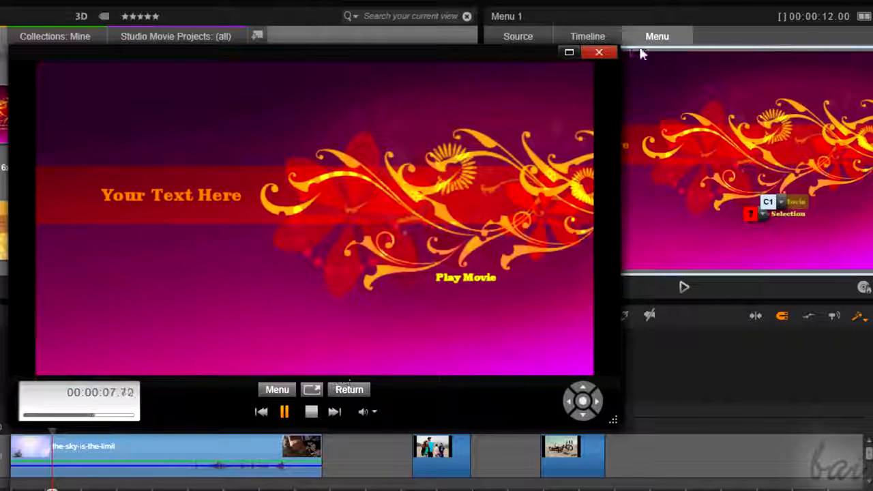
left_click(606, 53)
left_click(42, 410)
left_click(43, 408)
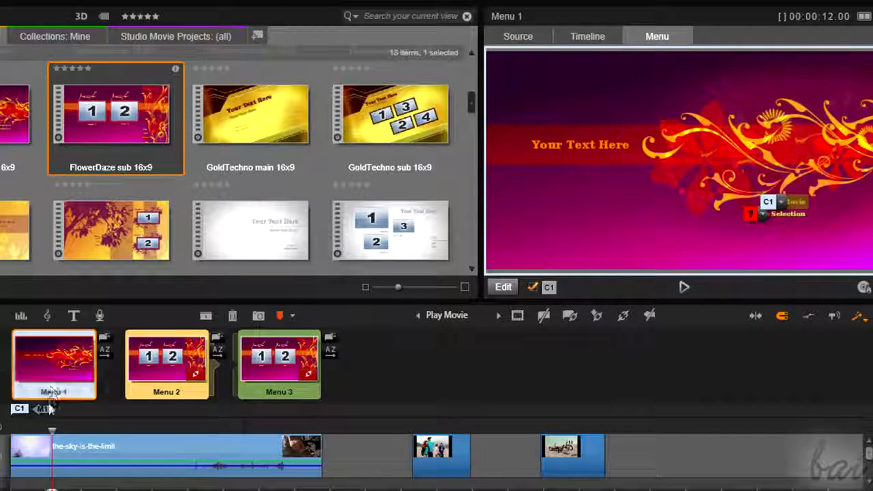
left_click_drag(44, 409, 324, 428)
Step: Compare the source, timeline and menu previews, starting from Menu 1
left_click(59, 363)
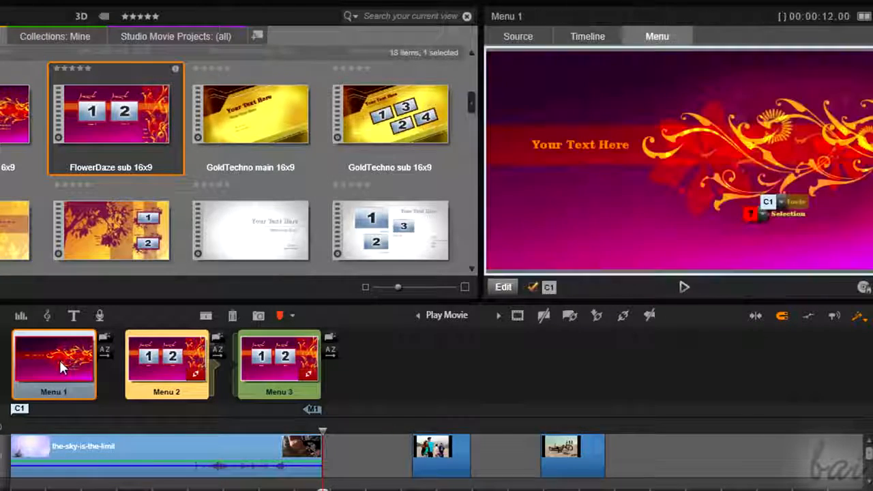
left_click(526, 34)
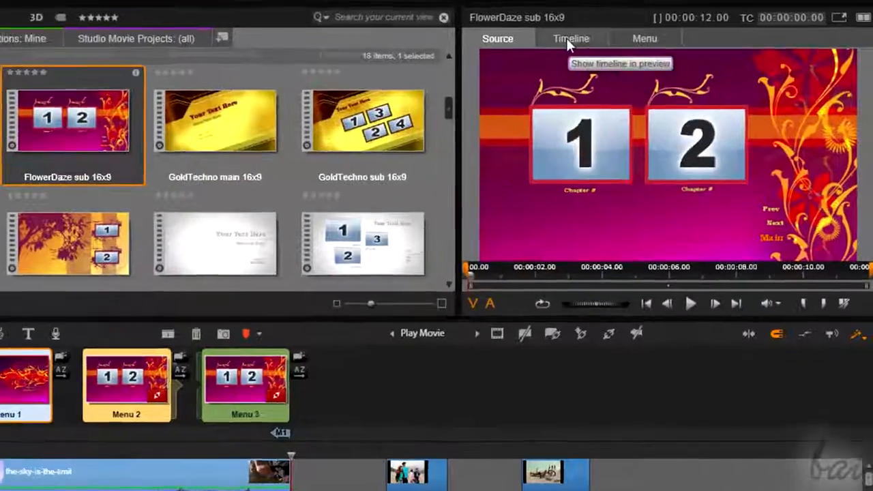
left_click(579, 36)
left_click(423, 47)
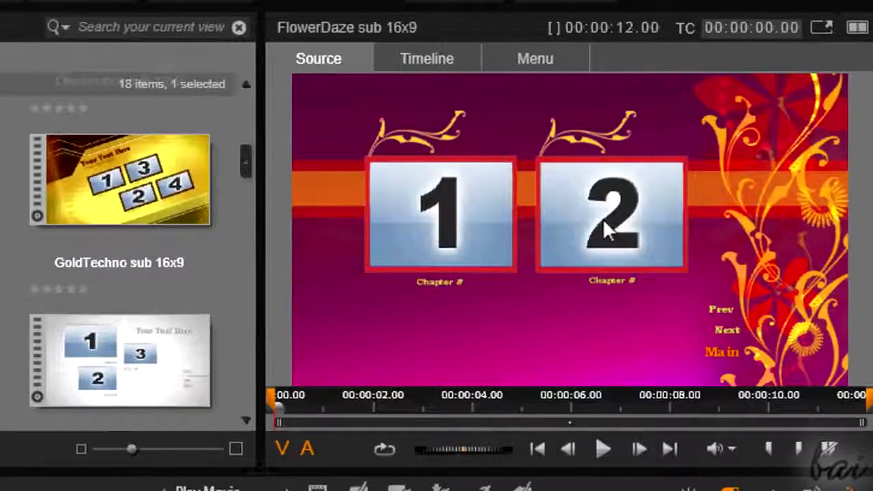
left_click(447, 61)
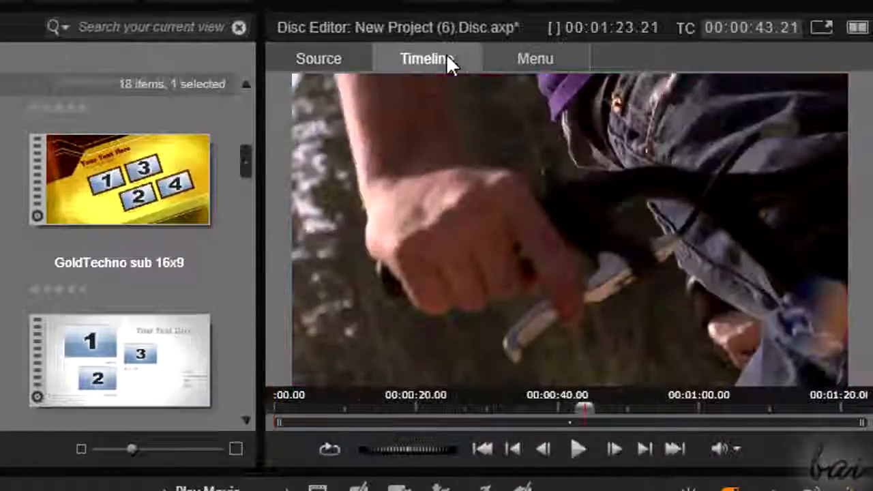
left_click(517, 61)
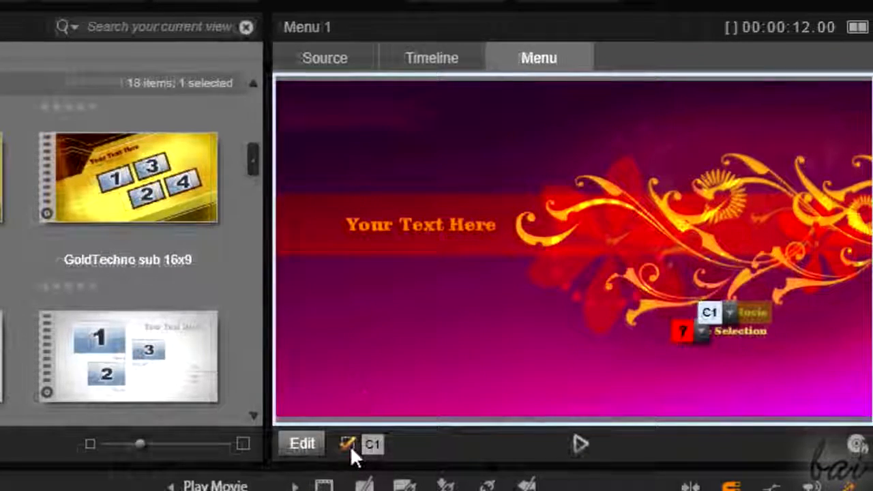
Step: Toggle the display of link labels on Menu 1's buttons off and on again, and open the disc simulator
left_click(349, 444)
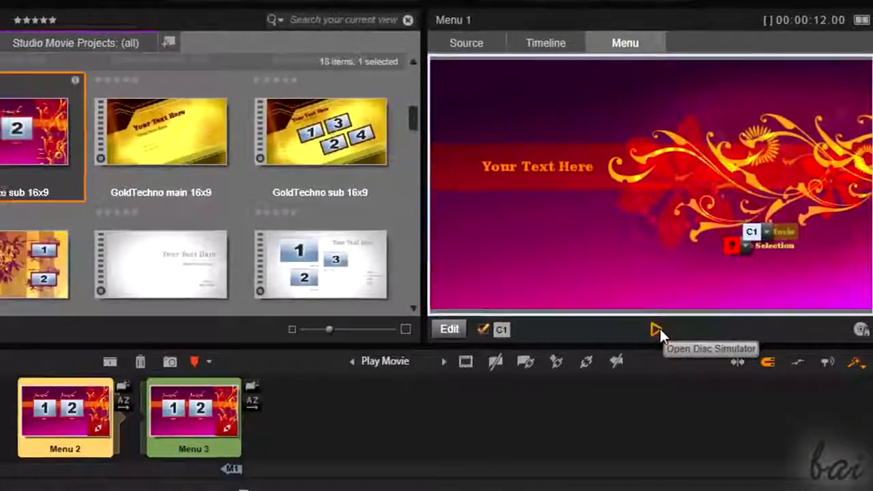
left_click(656, 330)
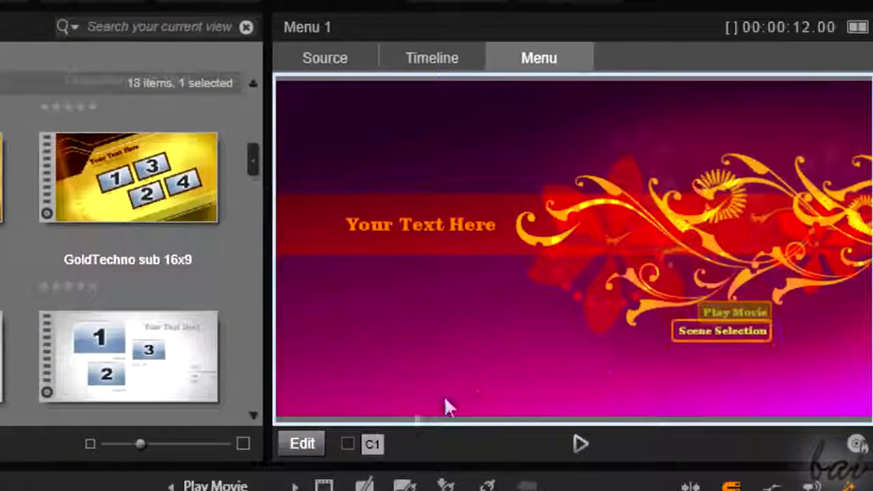
left_click(348, 445)
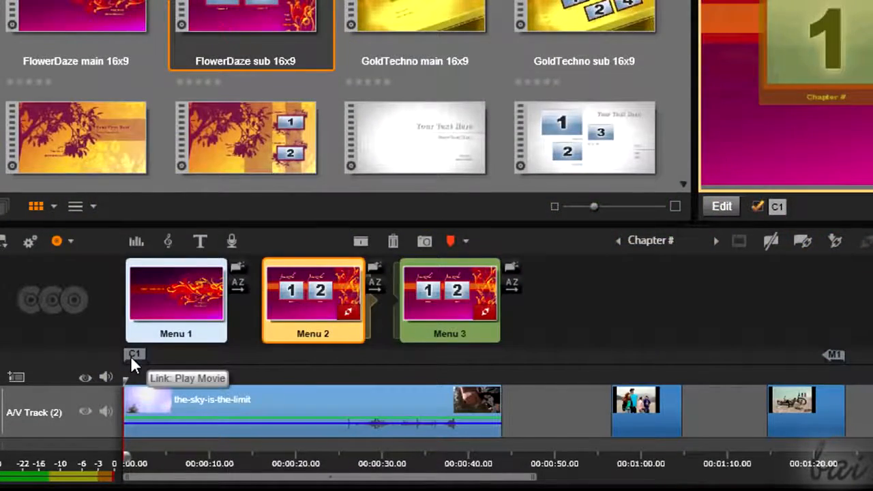
Step: Check the Play Movie link marker at the timeline's start and test the Chapter 1 thumbnail in the disc simulator
left_click(133, 355)
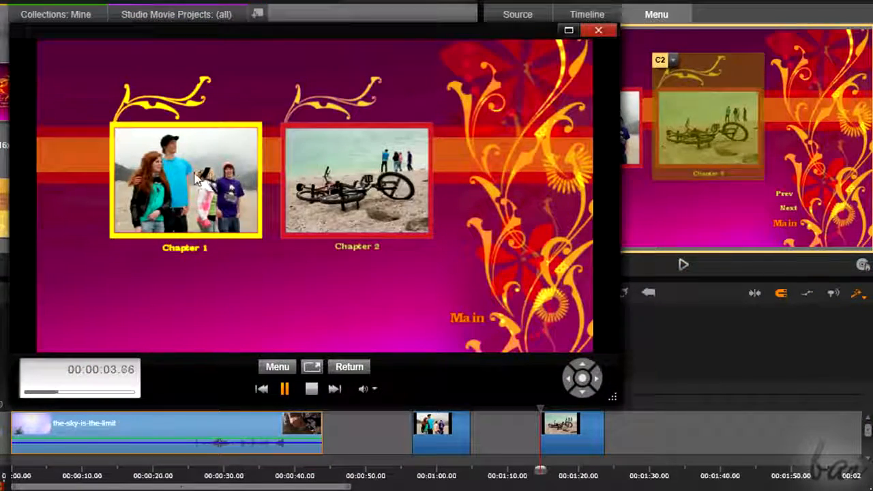
left_click(195, 179)
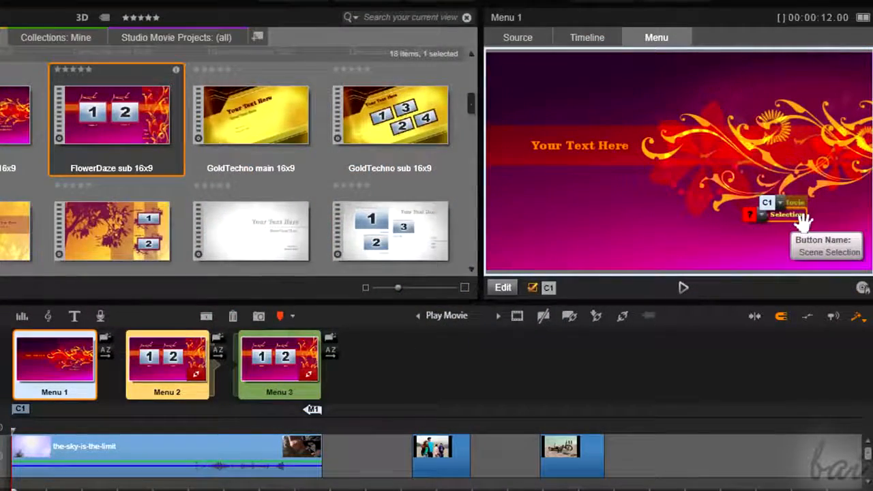
Step: Link Menu 1's Scene Selection button to Menu 2 and test that link in the disc simulator
left_click(761, 216)
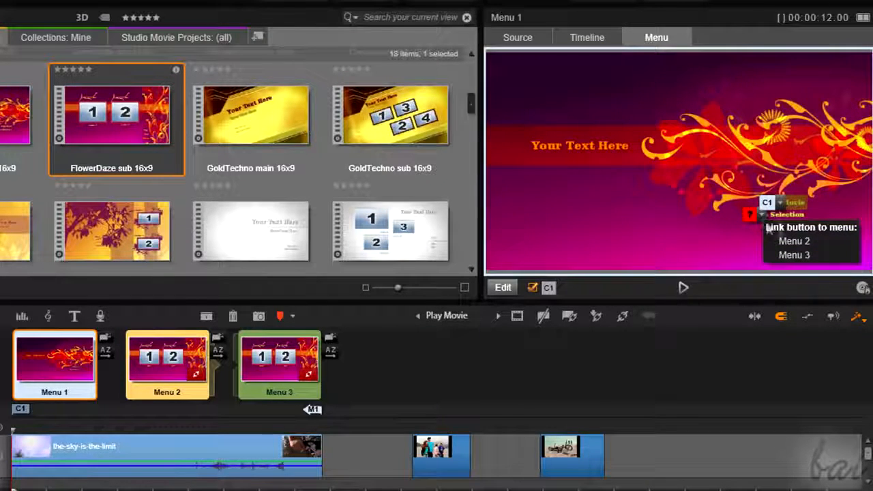
left_click(806, 240)
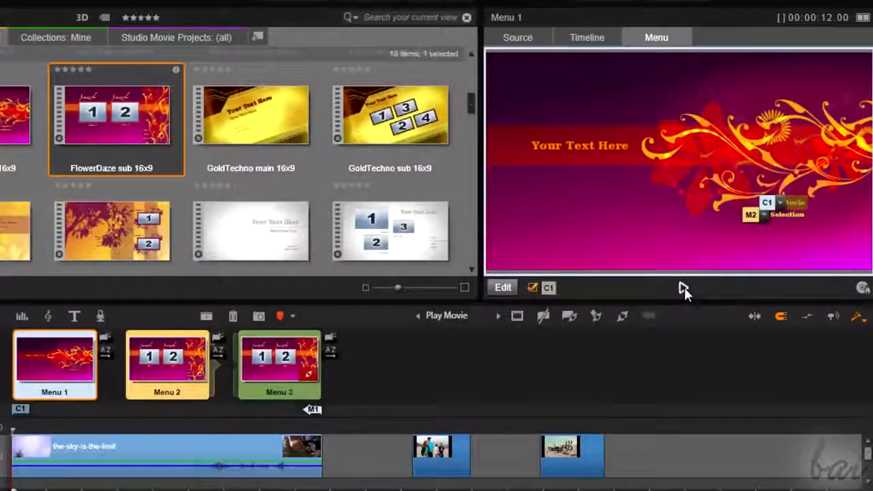
left_click(562, 466)
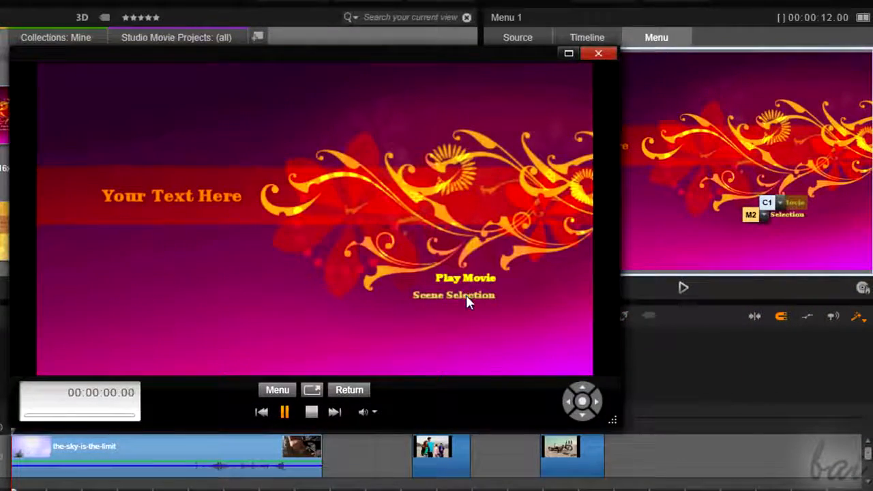
left_click(466, 295)
key("Escape")
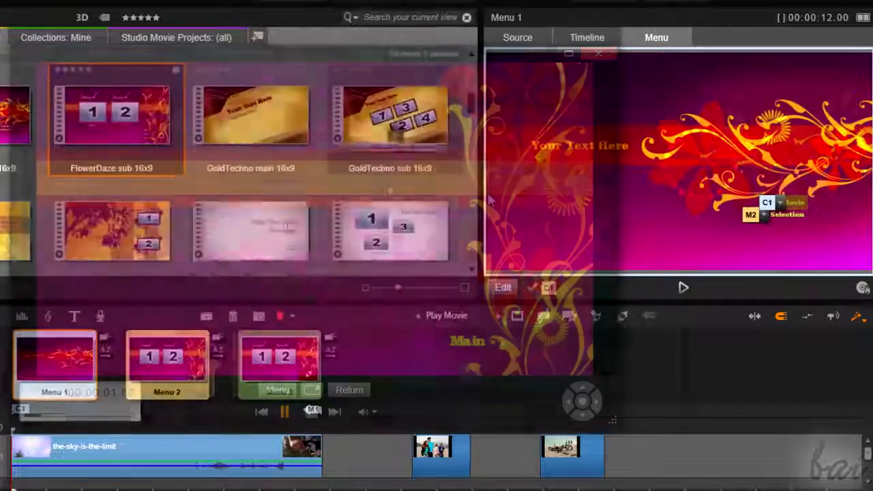
Step: Examine Menu 2's two chapter thumbnail buttons and the menus they can be linked to
left_click(174, 368)
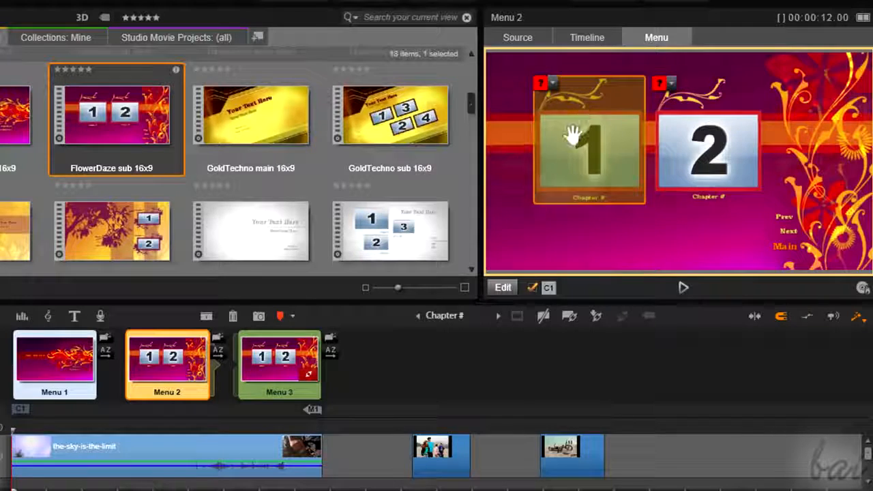
left_click(709, 147)
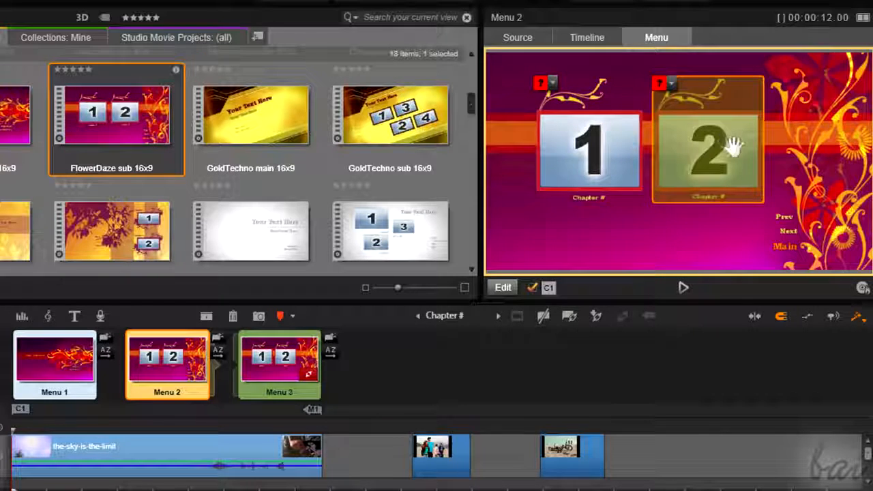
left_click(570, 176)
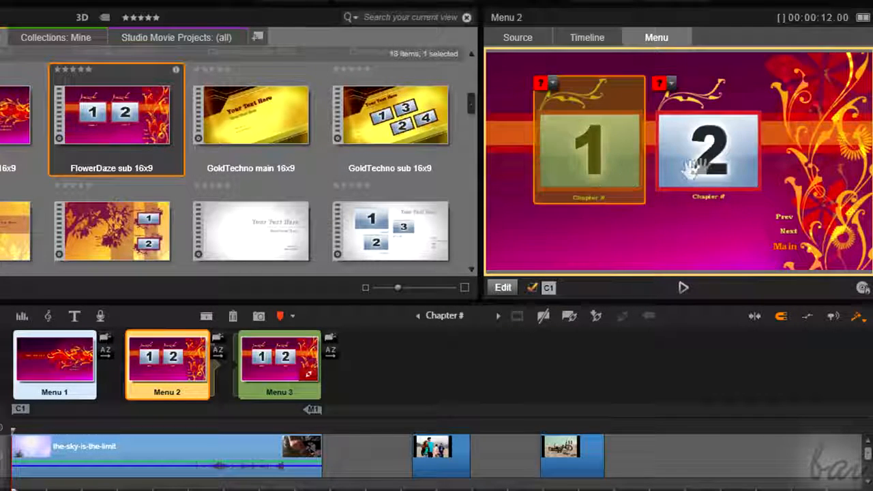
left_click(736, 165)
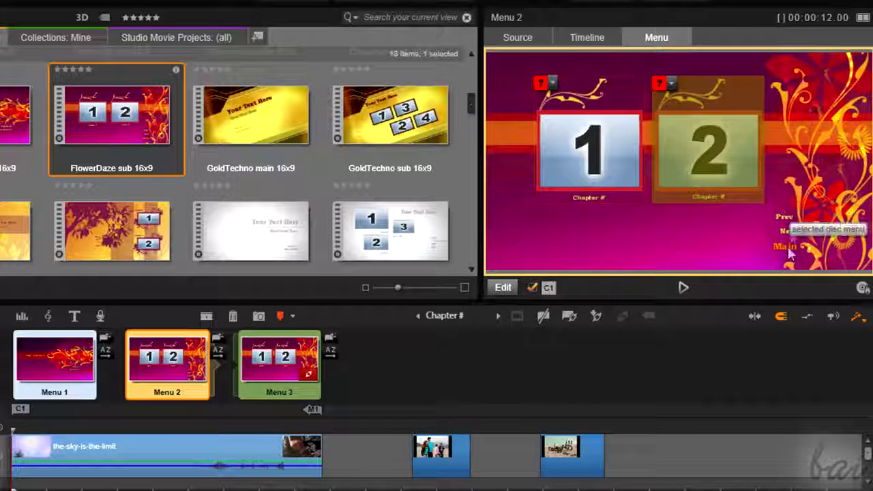
left_click(575, 155)
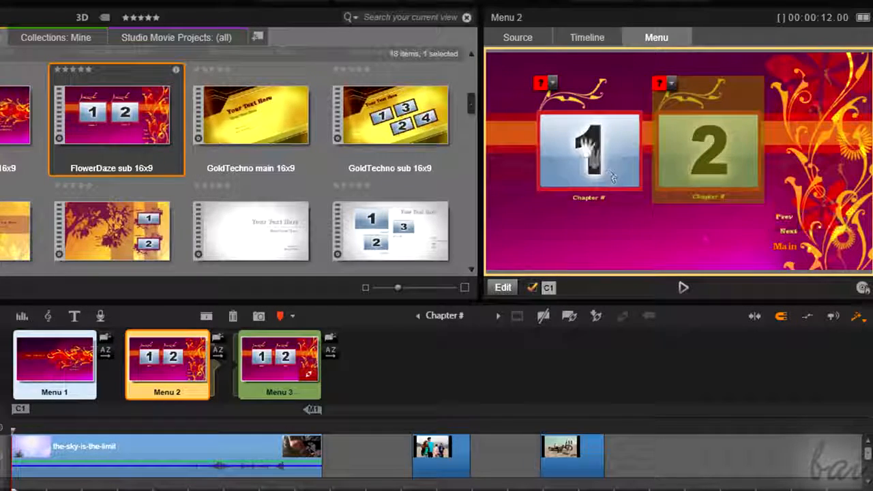
left_click(553, 84)
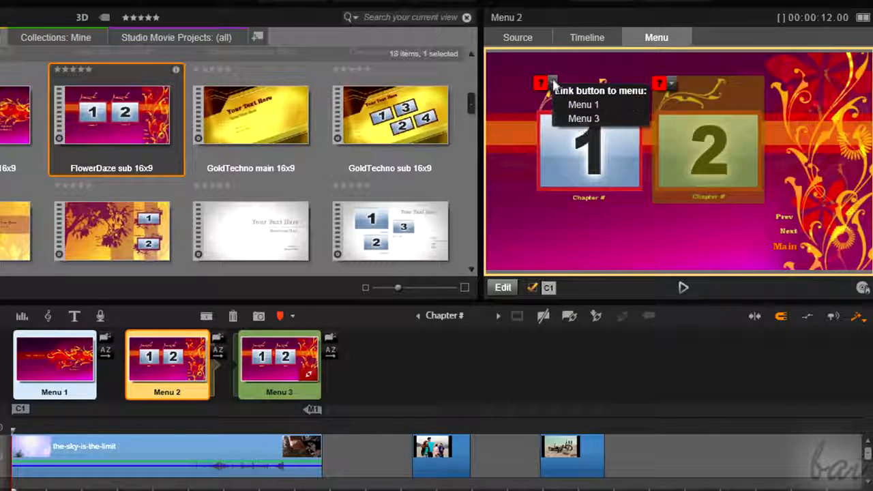
left_click(672, 83)
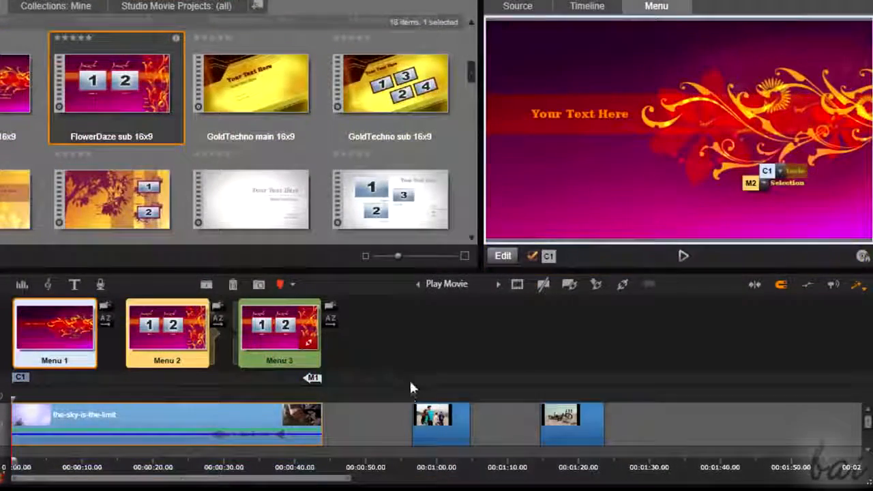
Step: Add unlinked chapter markers at the starts of the group photo clip and the bicycle photo clip
mouse_move(408, 373)
left_mouse_down()
mouse_move(461, 377)
mouse_move(412, 377)
left_mouse_up()
left_click(536, 375)
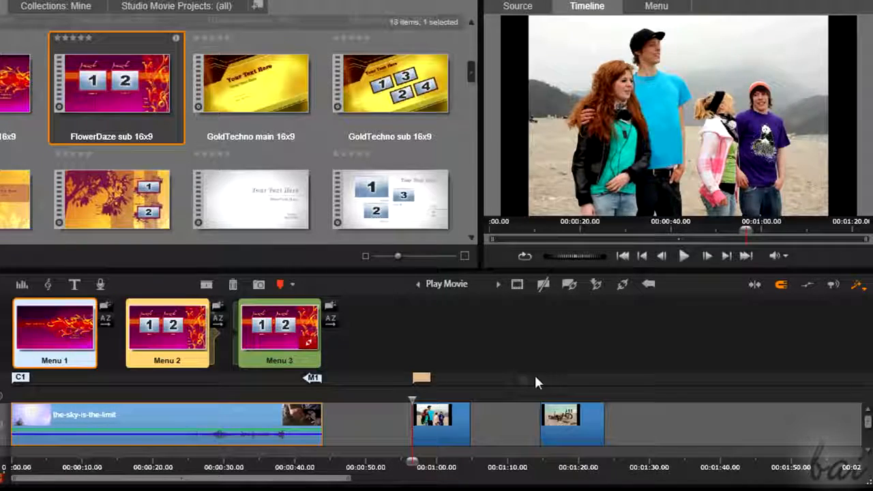
left_click_drag(564, 379, 544, 379)
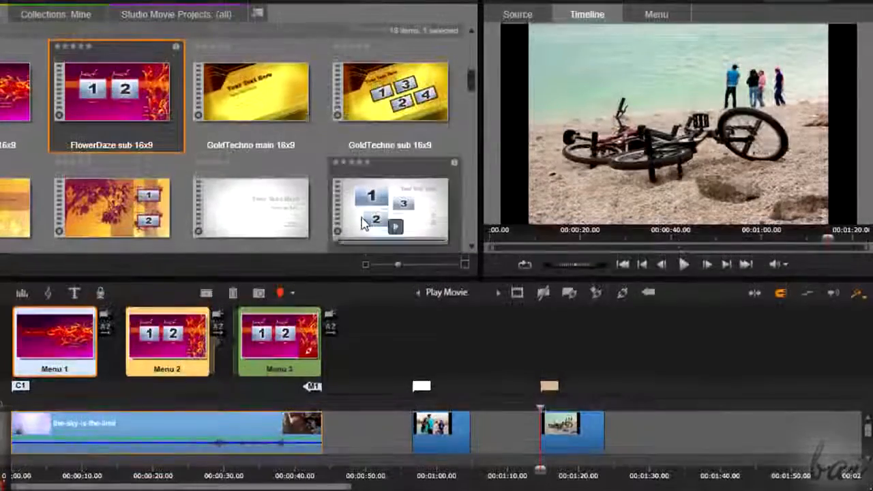
Step: Link Menu 2's first chapter button to the chapter marker at the start of the group photo clip
left_click(176, 331)
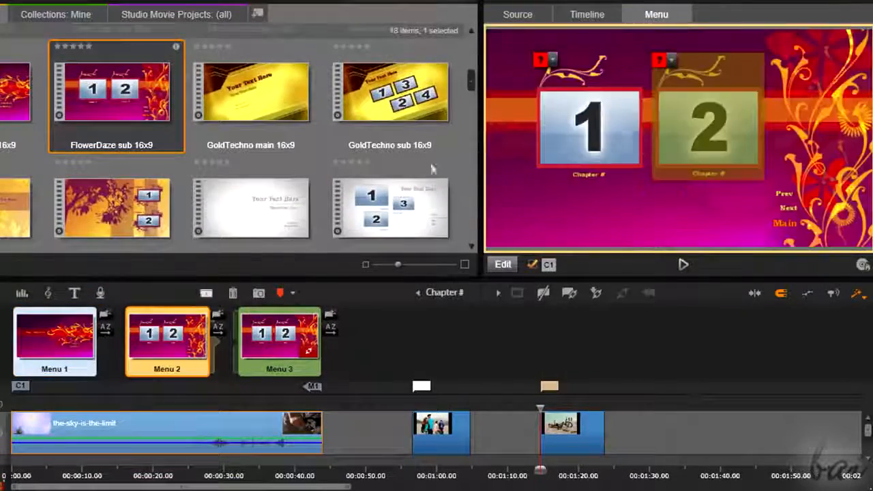
left_click(597, 128)
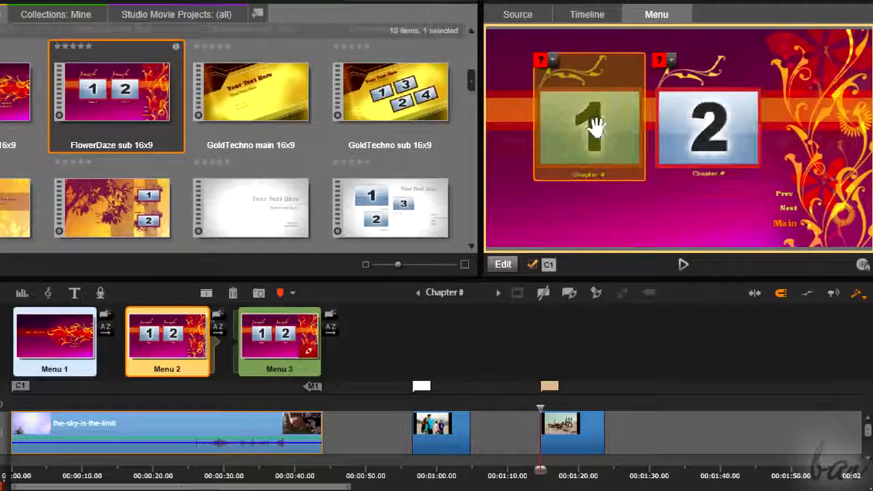
left_click(421, 388)
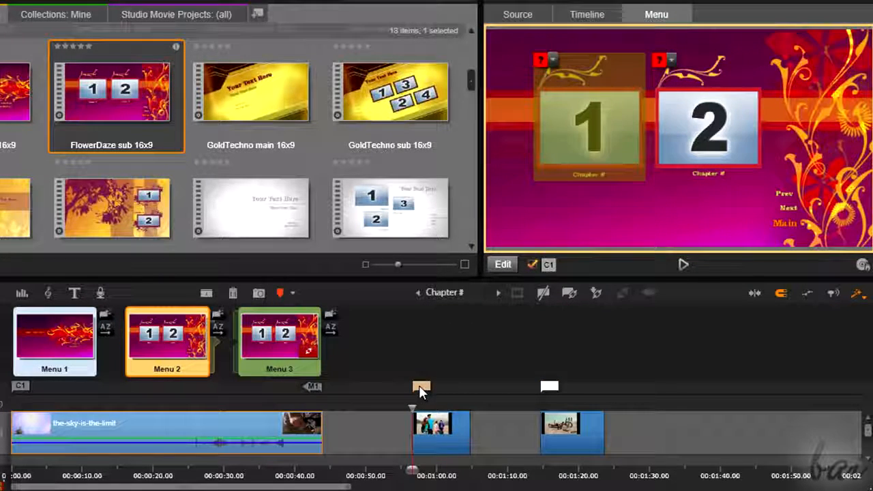
left_click(569, 294)
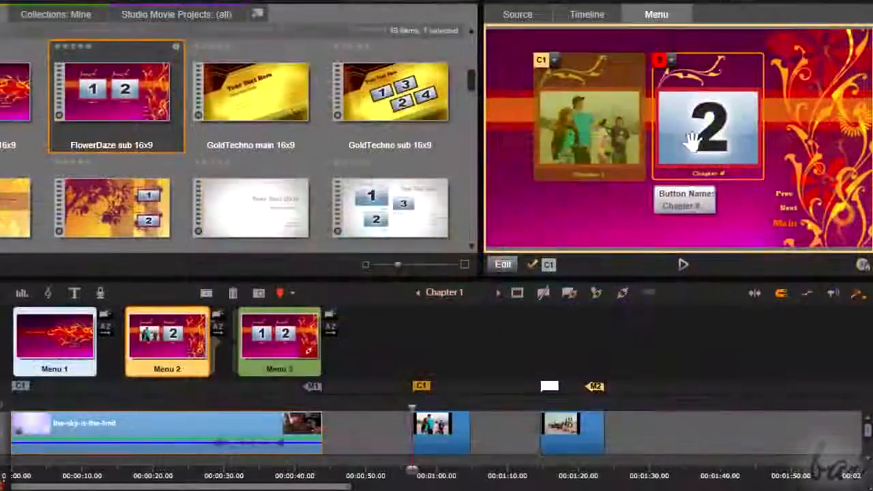
Step: Link Menu 2's second chapter button to the bicycle clip's marker and test the Chapter 1 thumbnail in the disc simulator
left_click(560, 255)
left_click(550, 387)
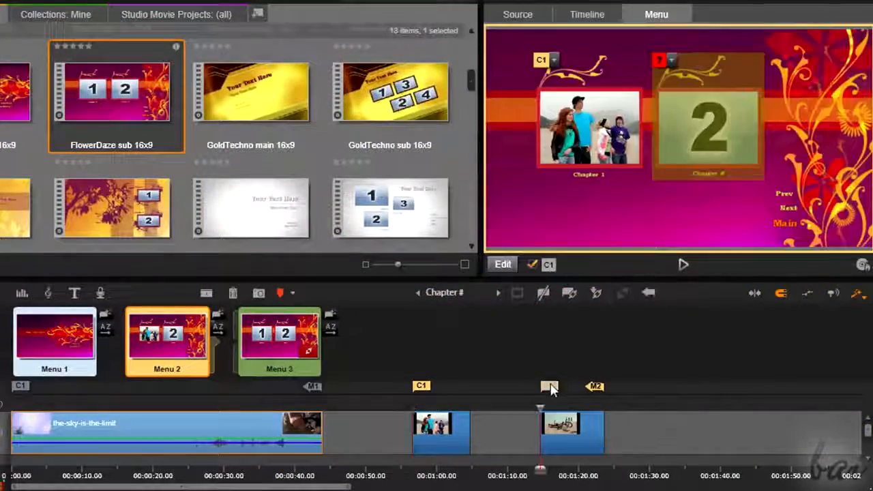
left_click(570, 295)
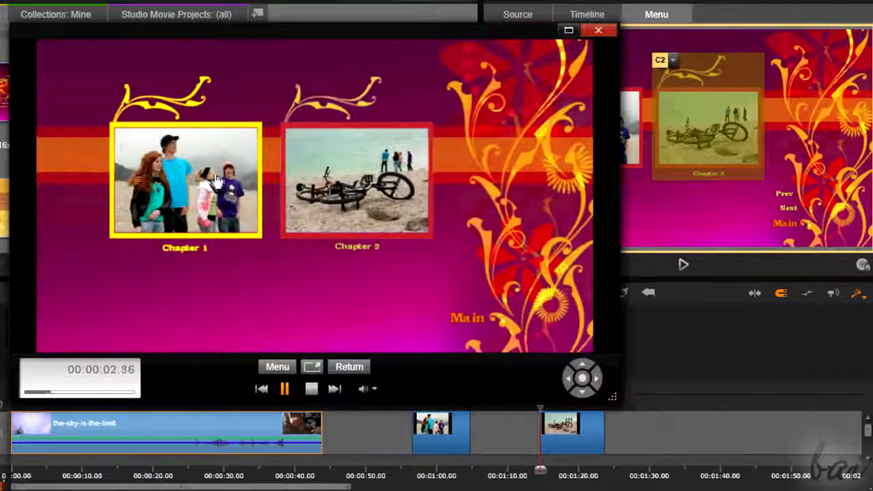
left_click(194, 176)
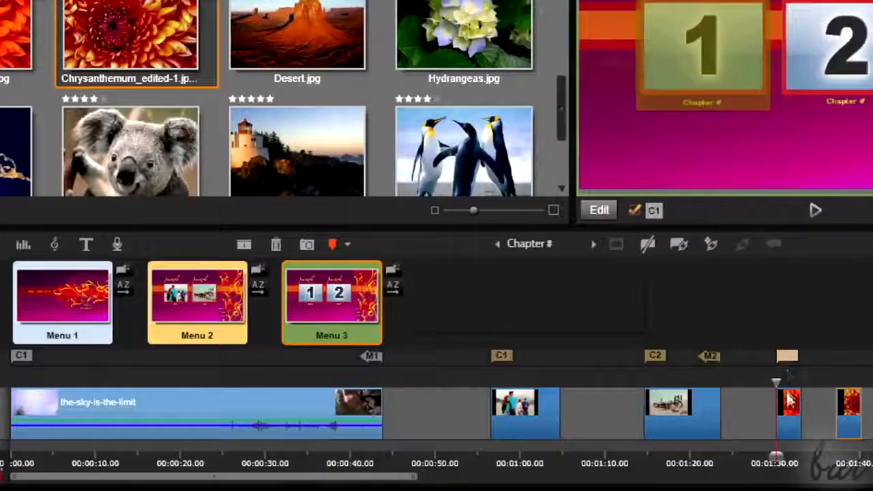
Step: Link Menu 3's first chapter button to the red chrysanthemum clip at about 1:30 on the timeline
left_click(786, 407)
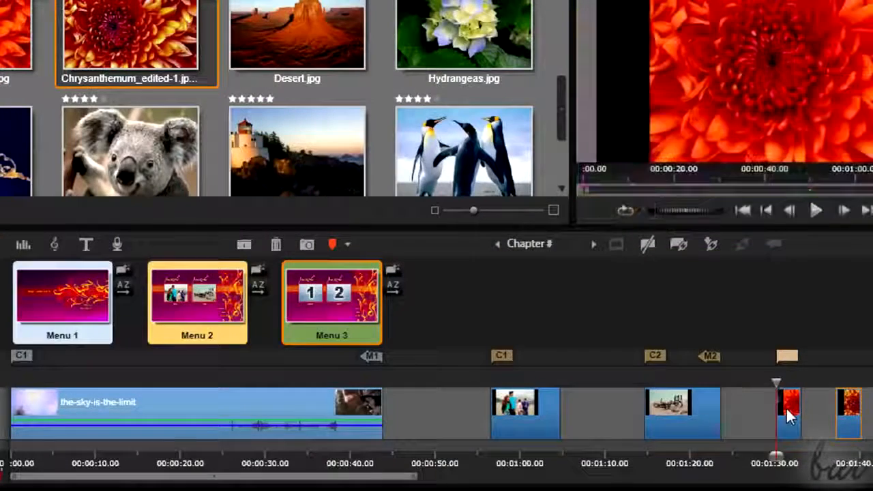
left_click(683, 244)
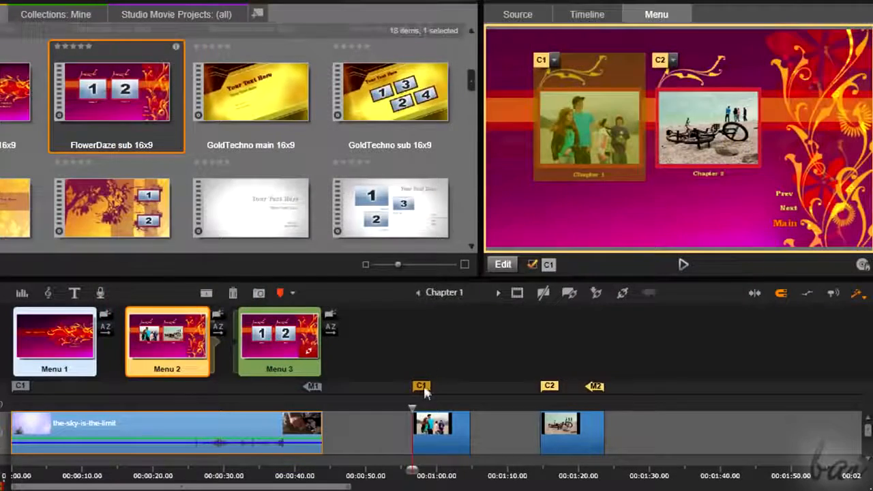
Step: Move Menu 2's C1 chapter marker to about 33 s on the timeline, within the the-sky-is-the-limit clip
mouse_move(423, 387)
left_mouse_down()
mouse_move(339, 394)
mouse_move(244, 384)
left_mouse_up()
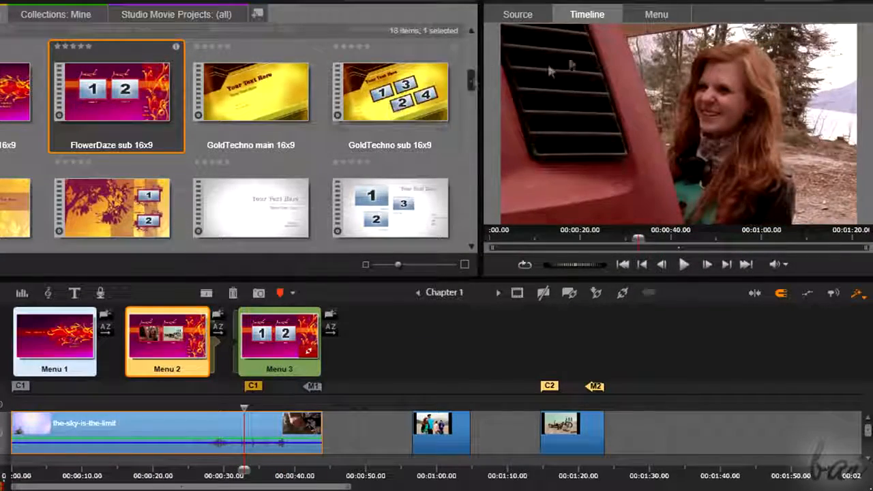
Step: Delete Menu 2's C2 chapter marker at the start of the bicycle clip
left_click(653, 21)
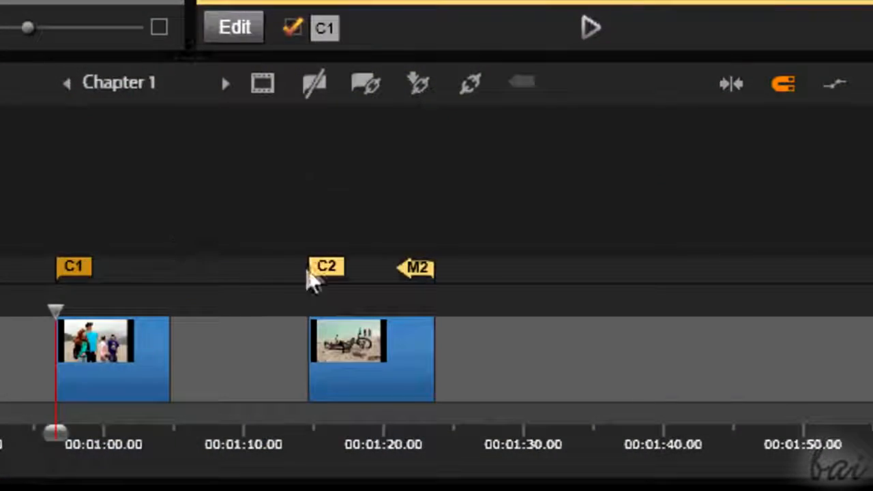
right_click(319, 273)
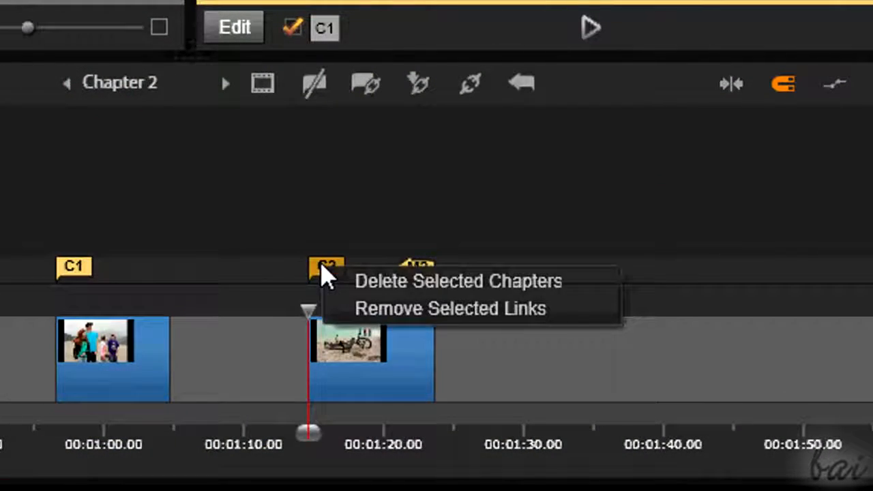
left_click(396, 282)
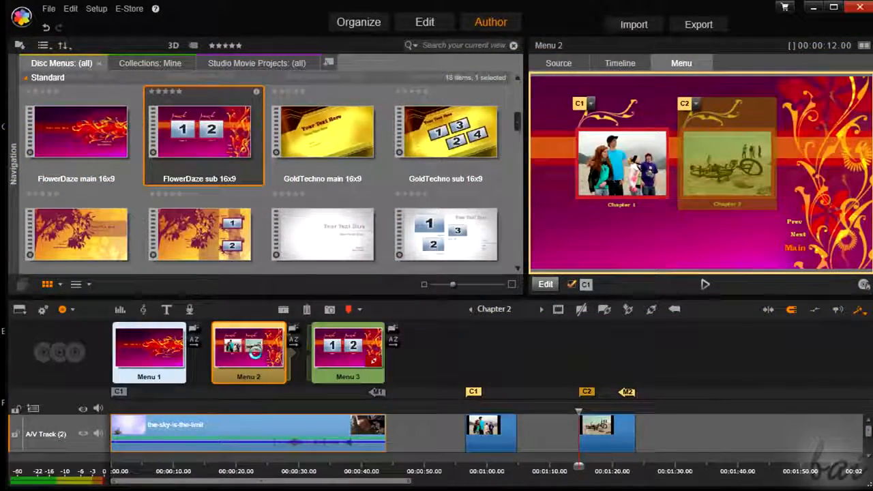
Step: Open Menu 2 in the Menu Editor and examine the bicycle thumbnail's text, button, look, background and stereoscopic settings
double_click(253, 352)
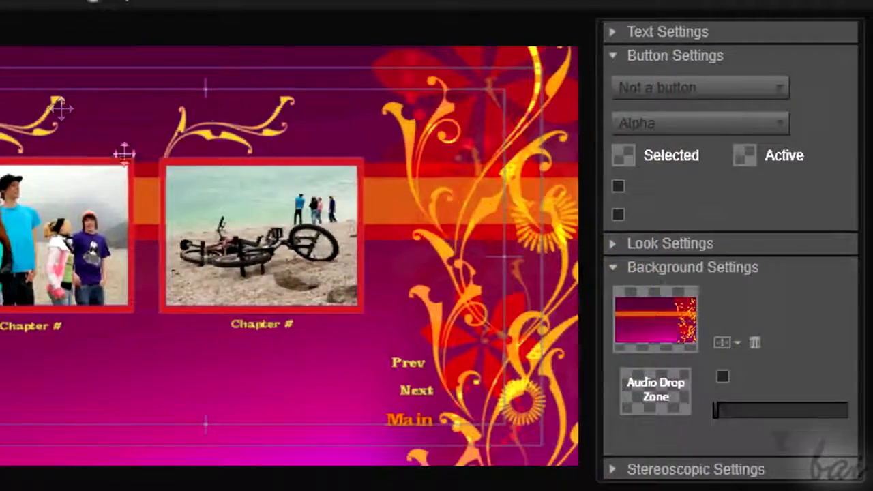
left_click(516, 218)
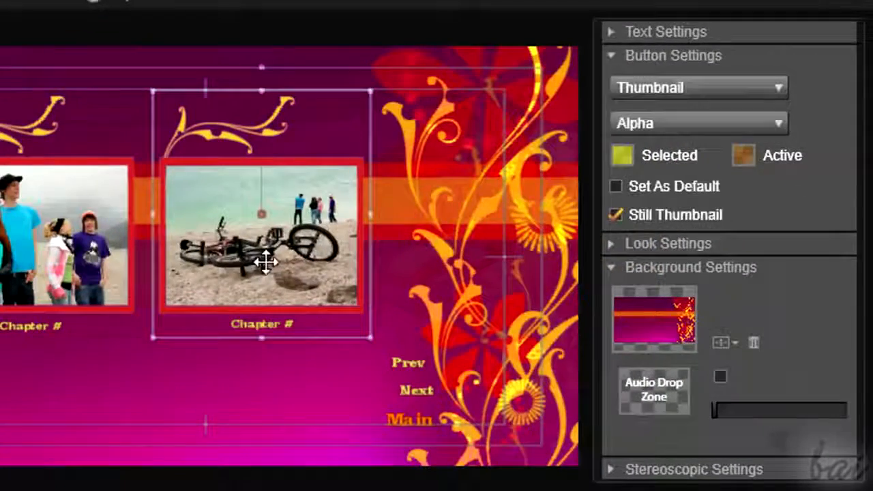
left_click(674, 31)
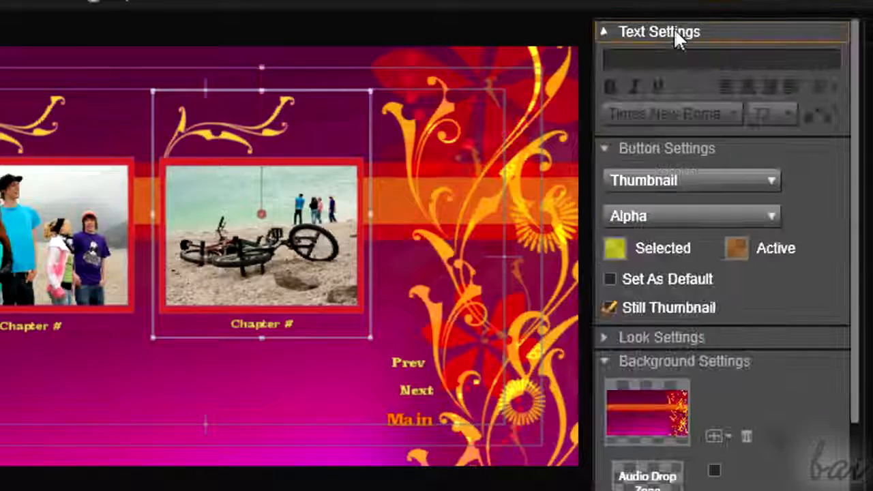
left_click(674, 27)
left_click(670, 53)
left_click(678, 54)
left_click(682, 241)
left_click(683, 241)
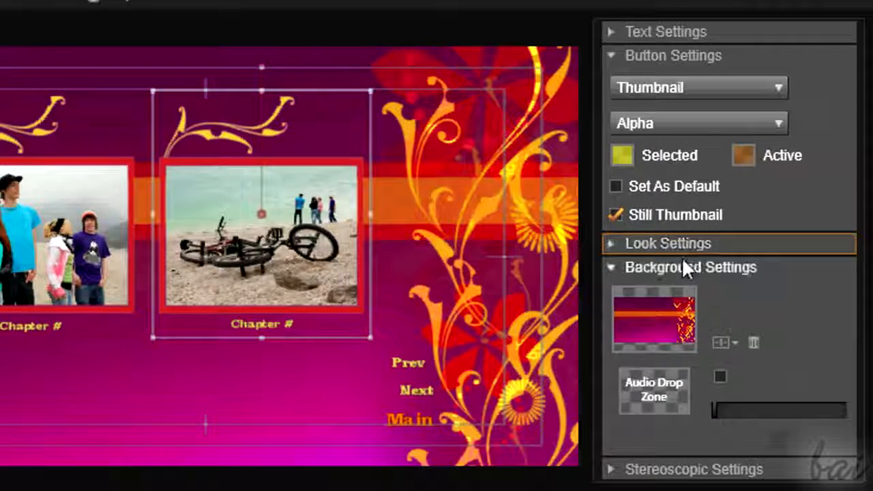
left_click(685, 263)
left_click(686, 266)
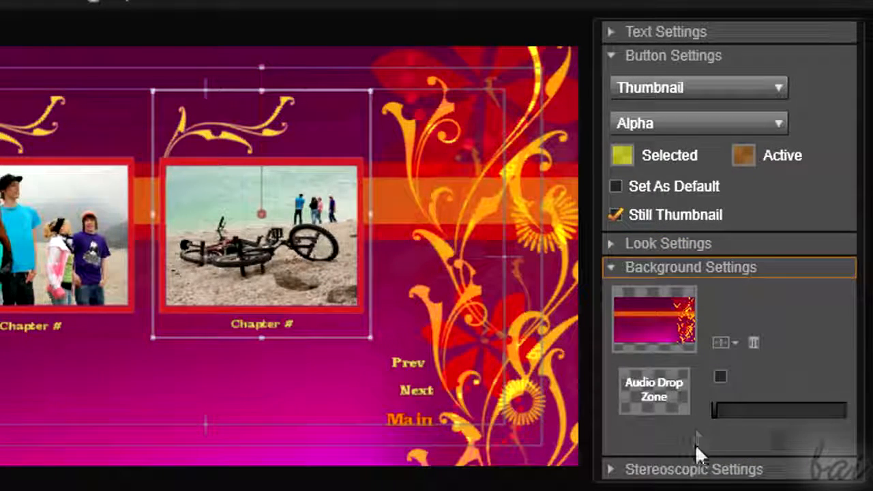
left_click(709, 474)
left_click(704, 473)
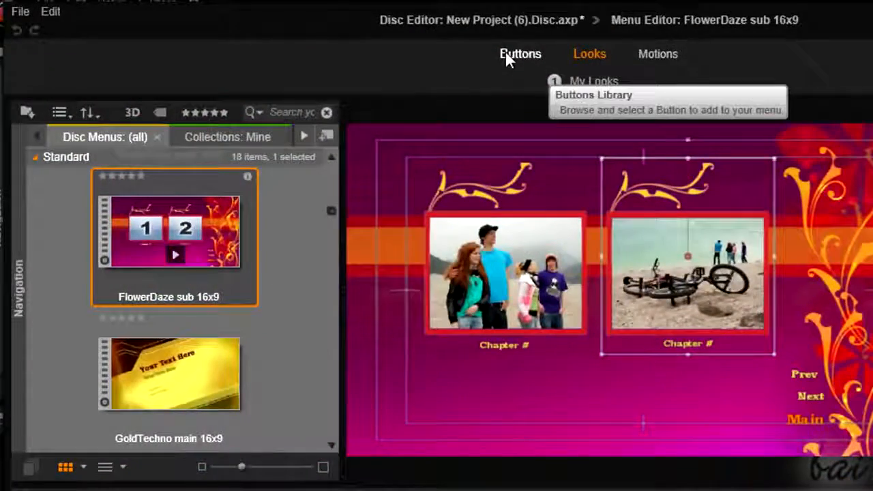
left_click(506, 55)
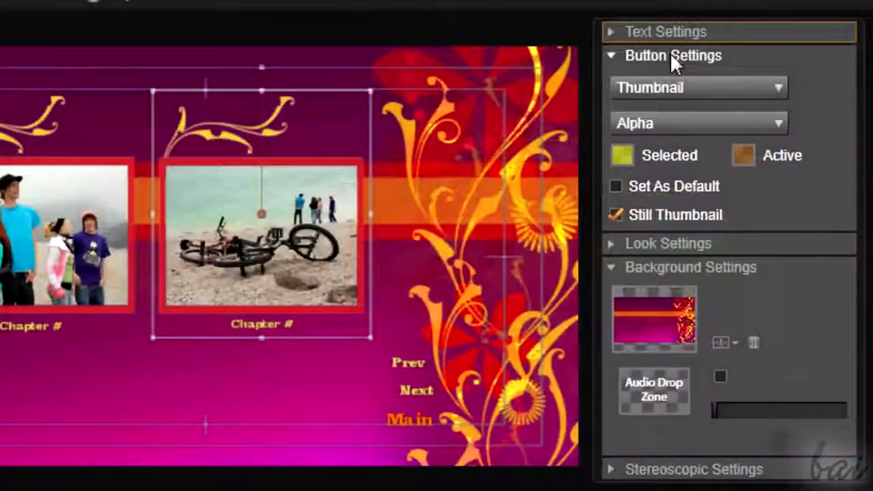
left_click(672, 56)
left_click(678, 54)
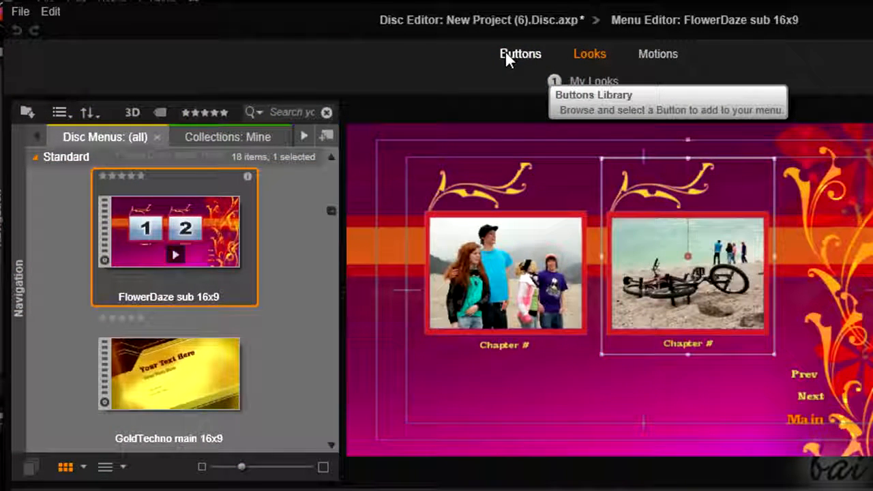
Step: Add the general Circles Button below the group photo thumbnail
left_click(505, 52)
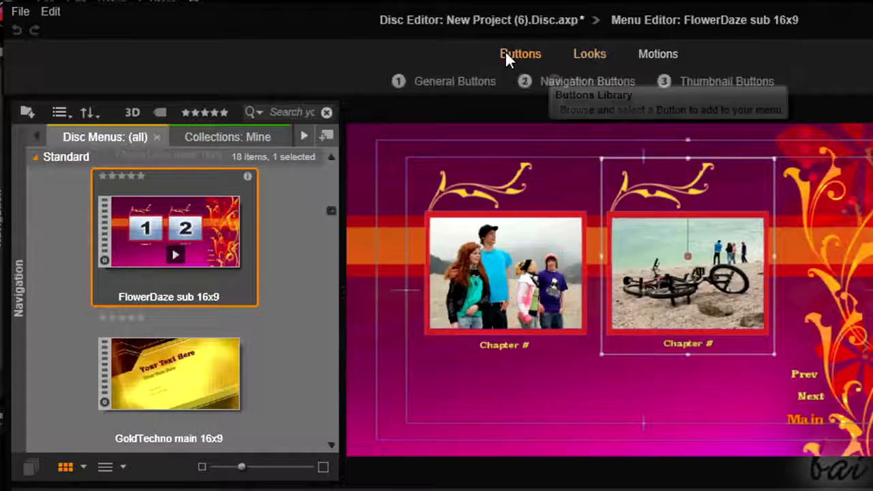
left_click(440, 79)
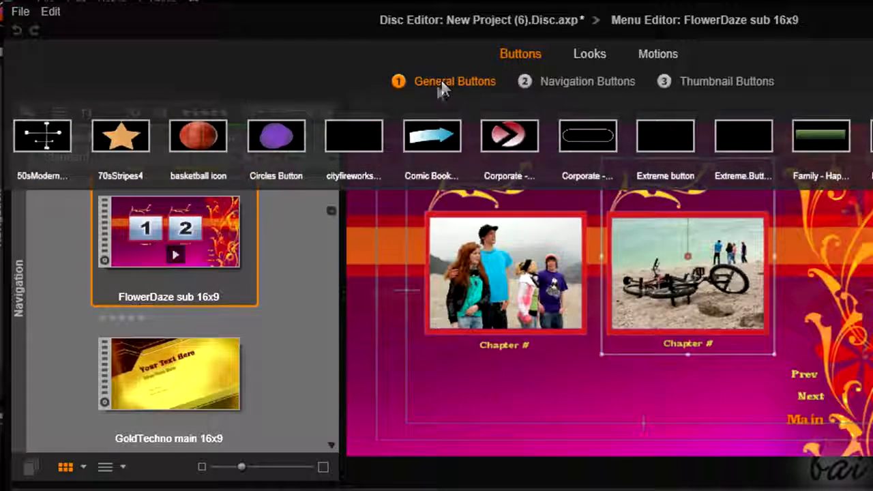
left_click(277, 139)
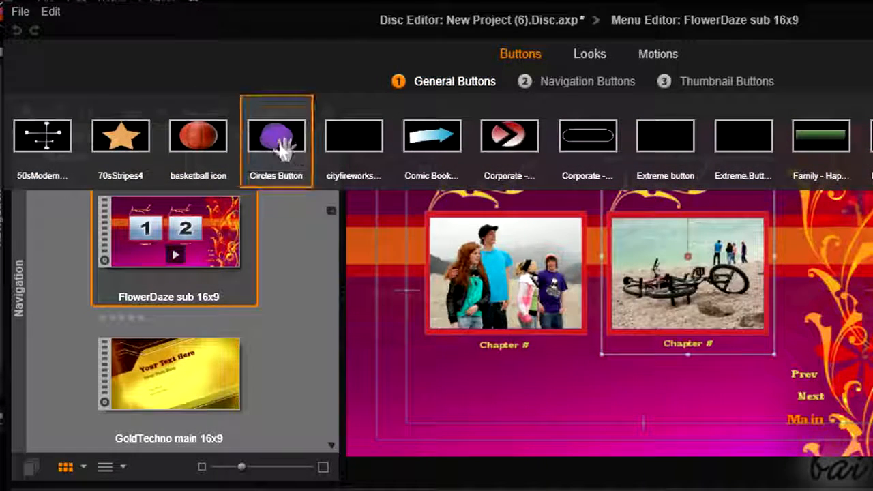
left_click(503, 364)
left_click_drag(471, 388, 454, 406)
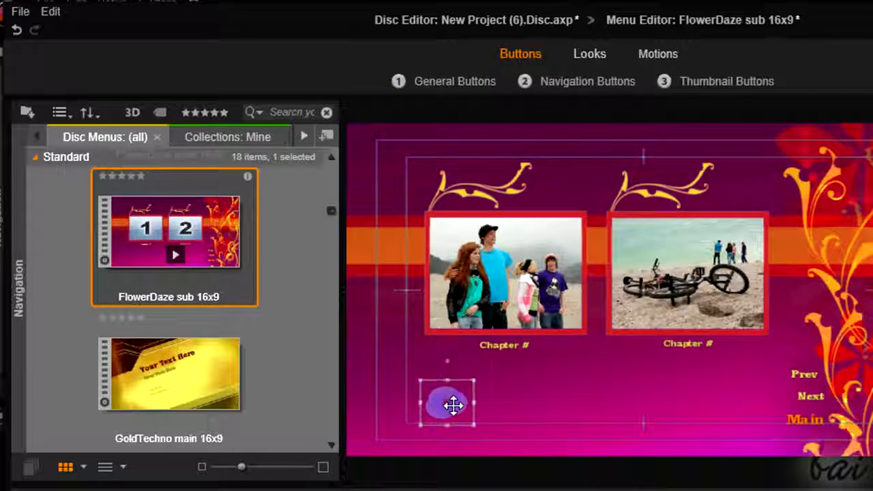
Step: Add the 70sStripes1 navigation button and the 70sStripes2 thumbnail button in a row beside the circle button
left_click(595, 81)
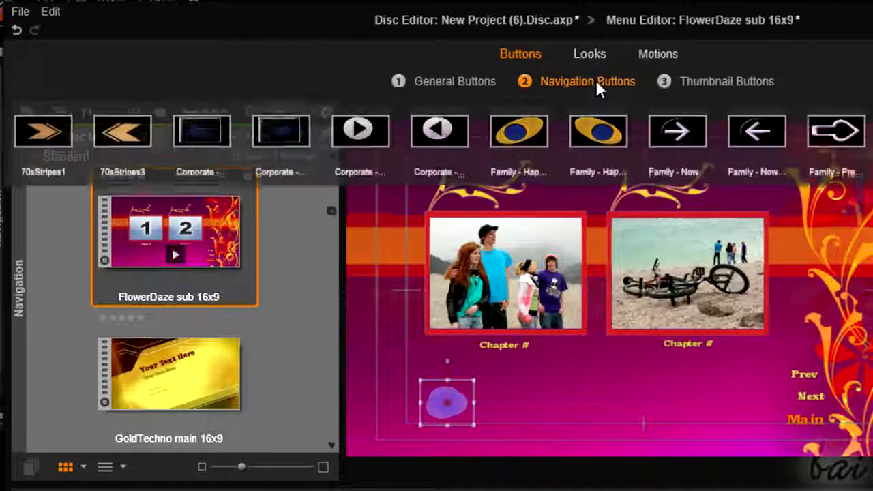
left_click(56, 154)
left_click(540, 376)
left_click_drag(646, 296, 507, 406)
left_click(718, 82)
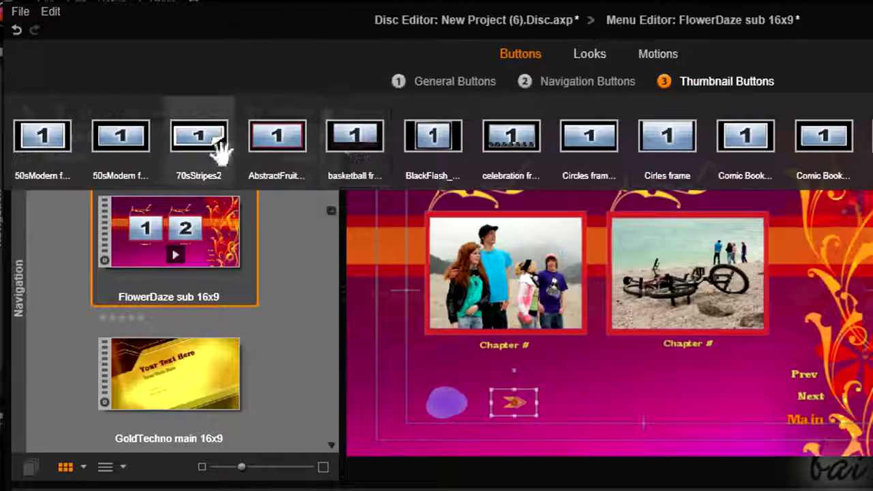
left_click_drag(216, 147, 642, 294)
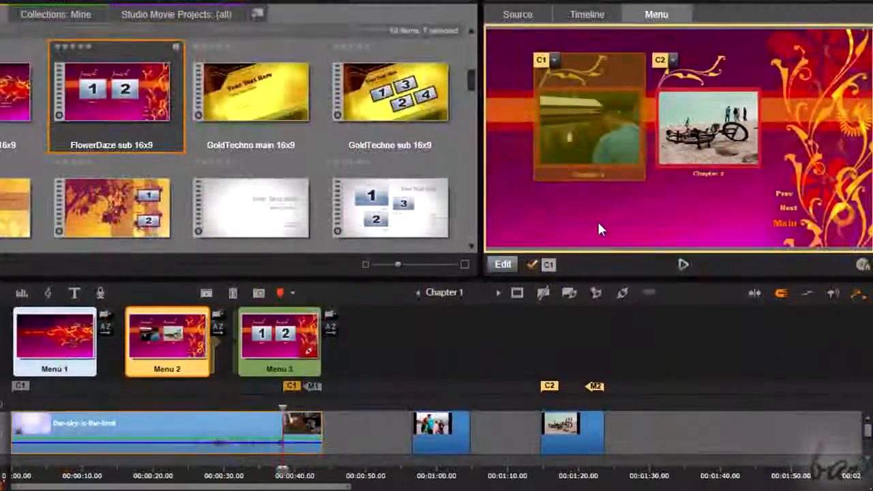
Step: Move Menu 2's C1 chapter marker to about 33 s within the the-sky-is-the-limit clip and view the menu preview
left_click_drag(283, 386, 244, 384)
left_click(654, 18)
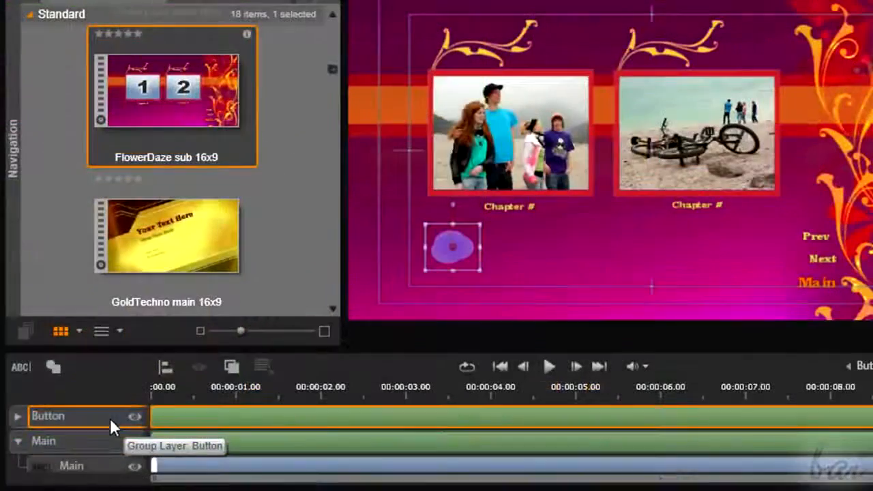
Step: Add a text layer inside the circle button's layer group and reposition the combined button on the menu
left_click(17, 416)
left_click(21, 367)
type("+Text")
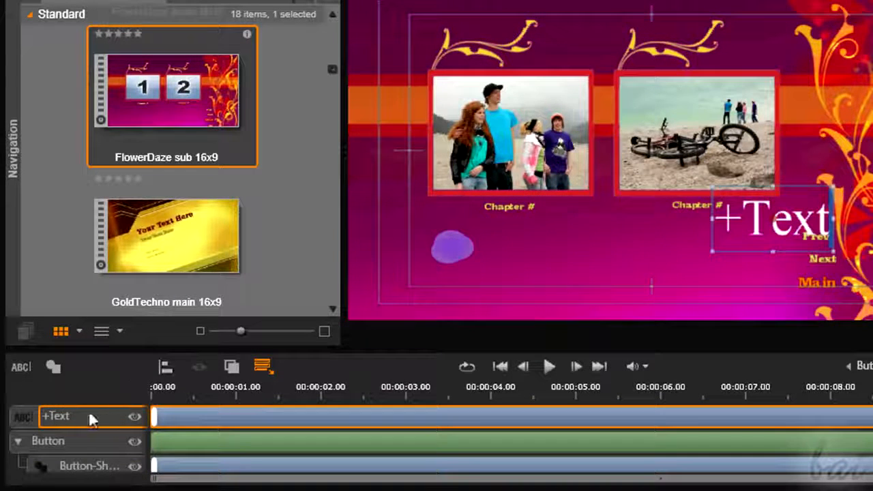
left_click_drag(87, 416, 84, 435)
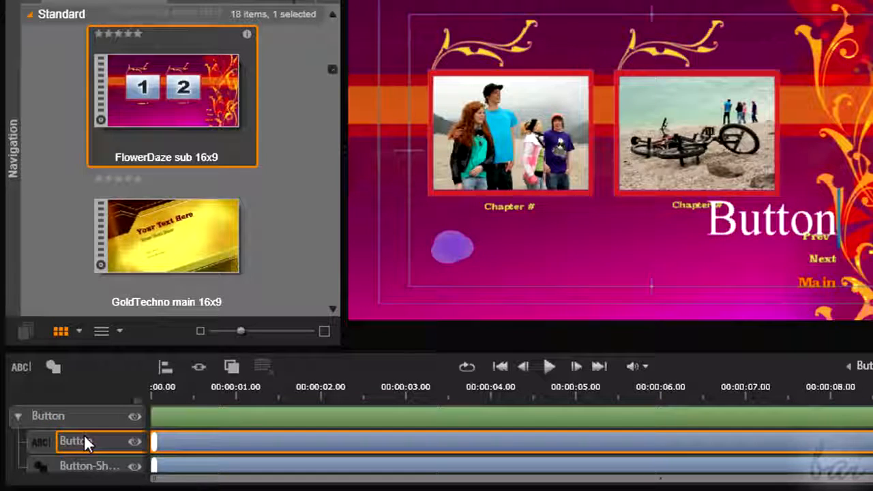
left_click(445, 248)
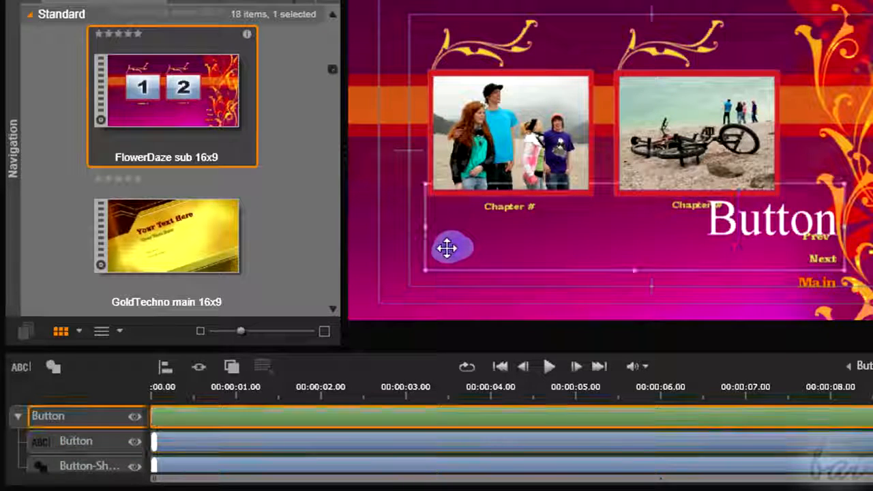
left_click_drag(455, 275, 440, 240)
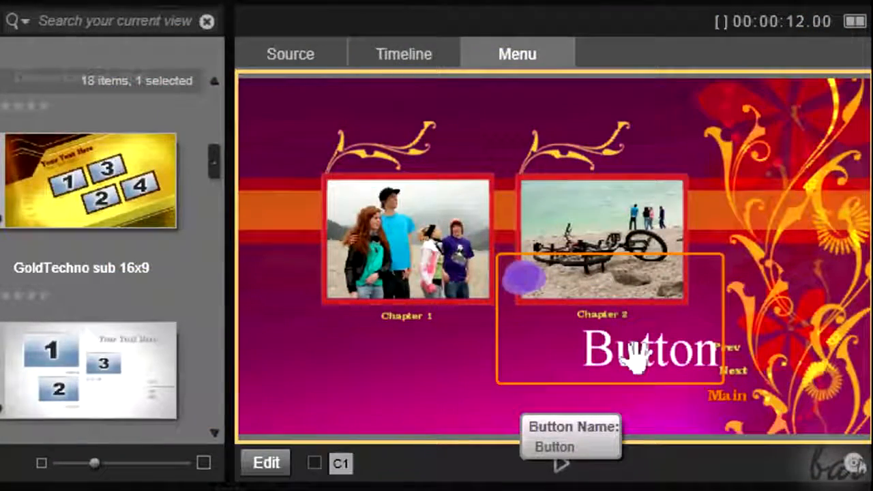
left_click(566, 356)
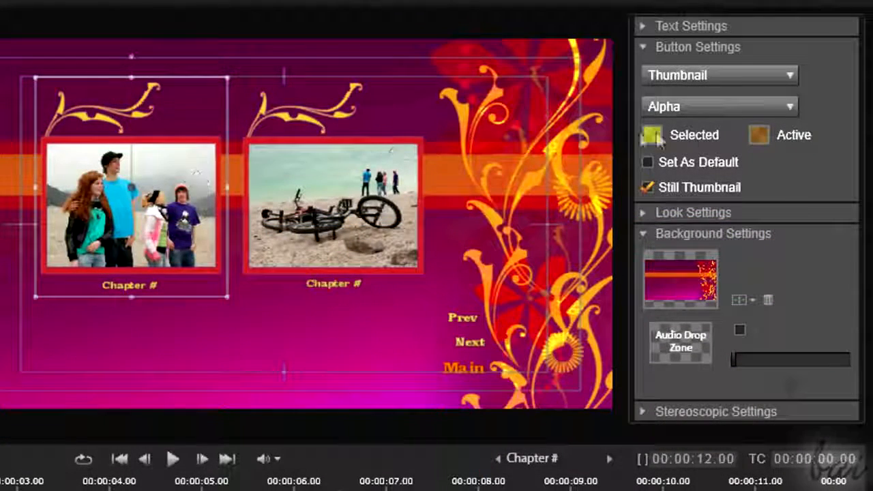
Step: Open the group photo button's Selected highlight colour and try that button in the menu preview
left_click(652, 136)
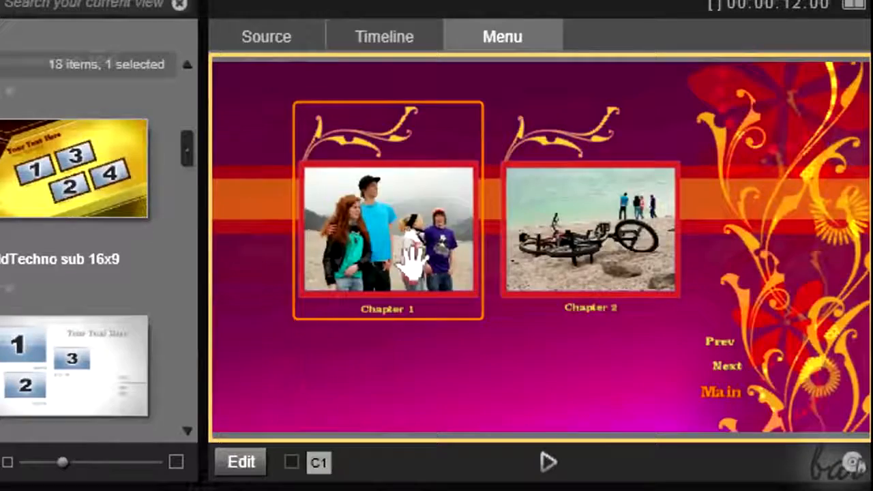
left_click(413, 263)
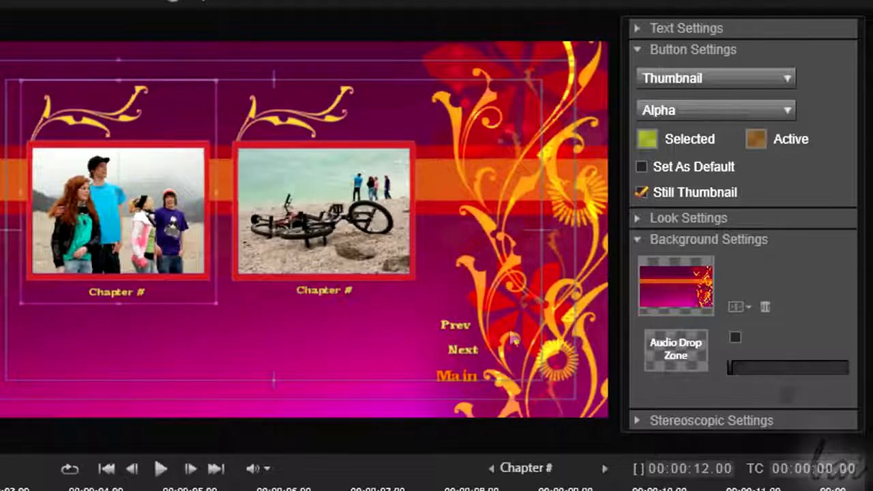
Step: Set the Prev button's type to Normal and turn on the chapter link labels in the menu preview
left_click(456, 325)
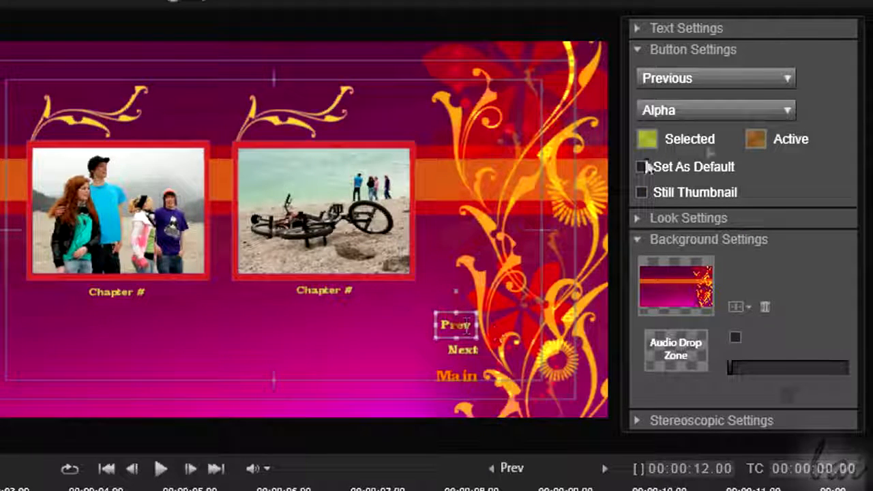
left_click(736, 78)
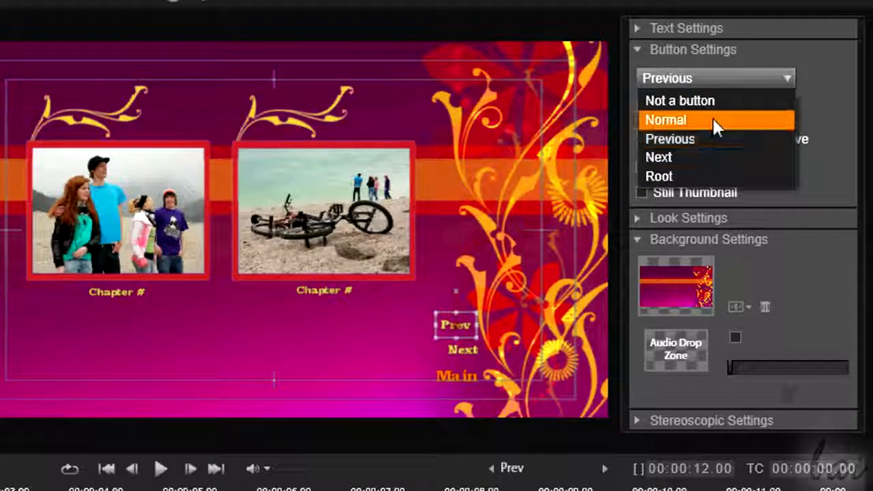
left_click(712, 119)
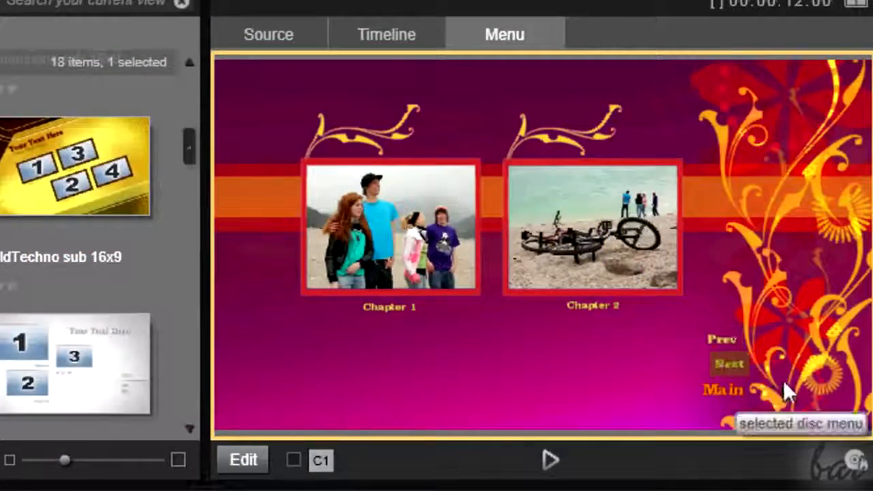
left_click(295, 460)
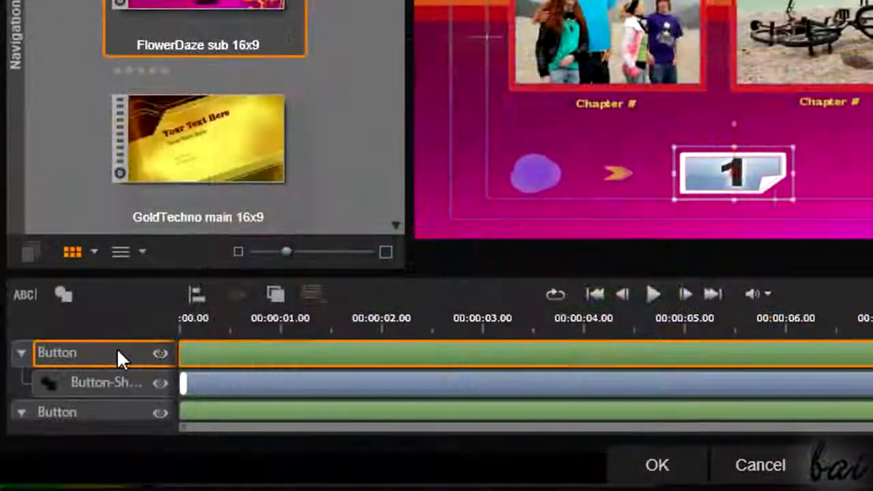
Step: Cut the layers of the extra buttons added below the chapter thumbnails, including the circle button
right_click(117, 357)
left_click(156, 111)
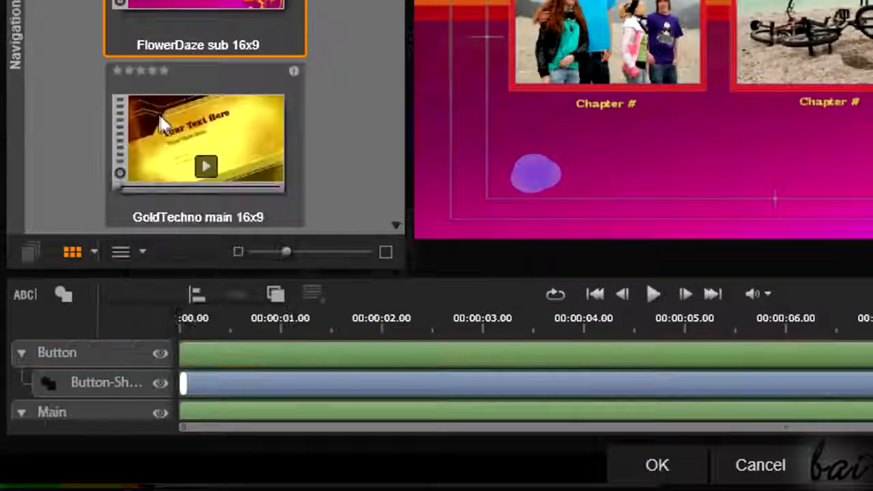
right_click(94, 355)
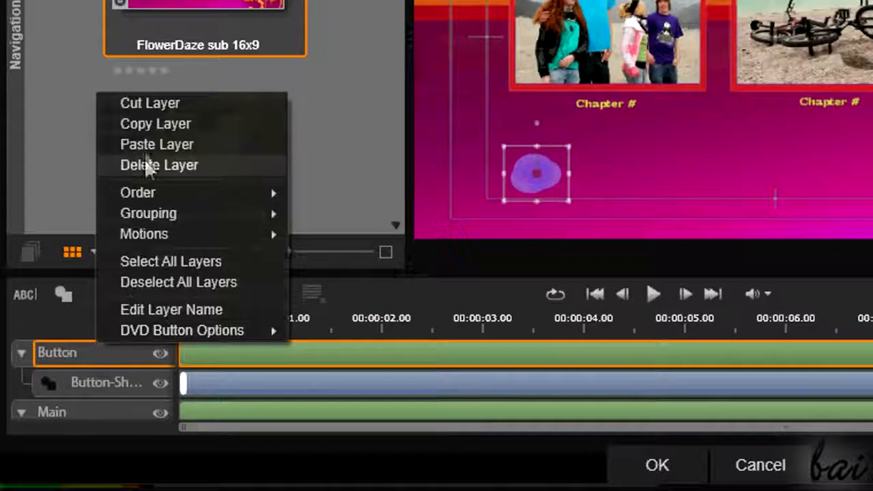
left_click(152, 104)
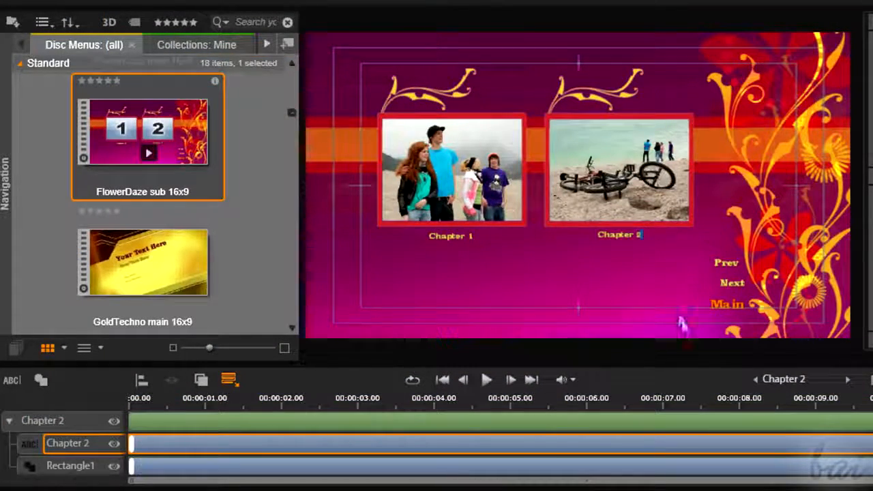
Step: Change the Prev button's text to "Previous" and select the Next button
left_click(727, 263)
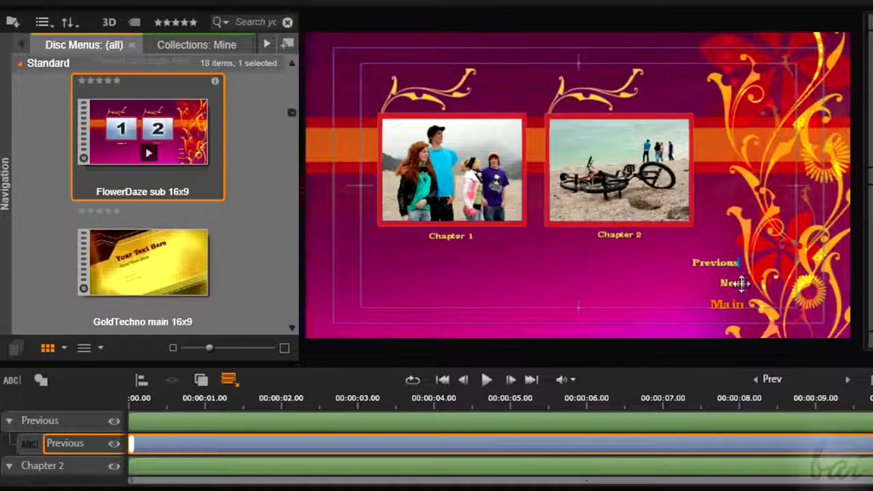
left_click(739, 283)
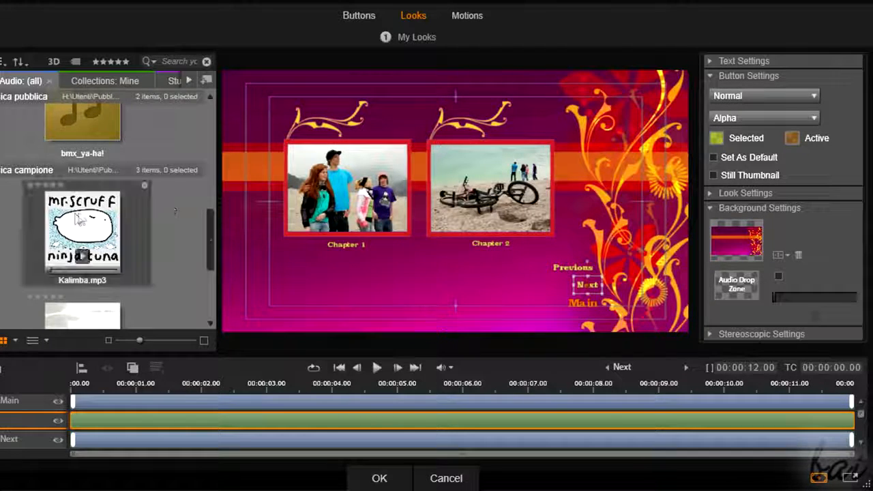
Step: Add Kalimba.mp3 as the chapter menu's background audio and try the Scene Selection link in the disc preview
left_click_drag(77, 218, 736, 290)
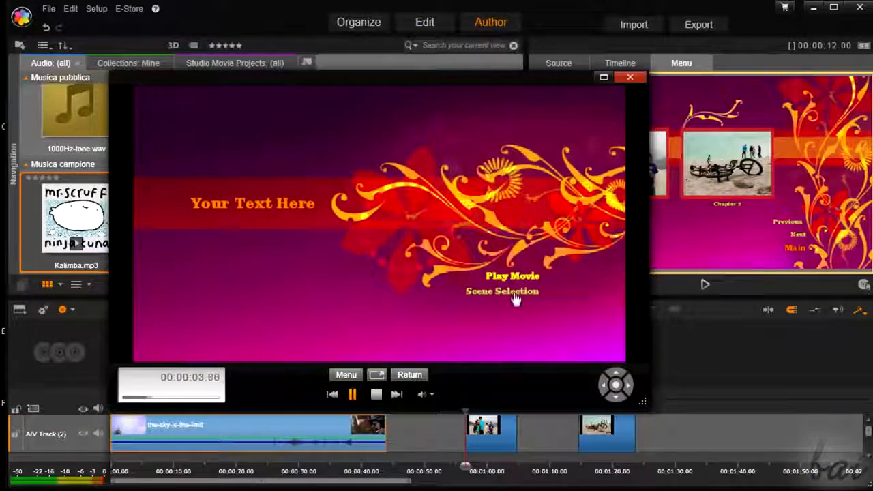
left_click(512, 292)
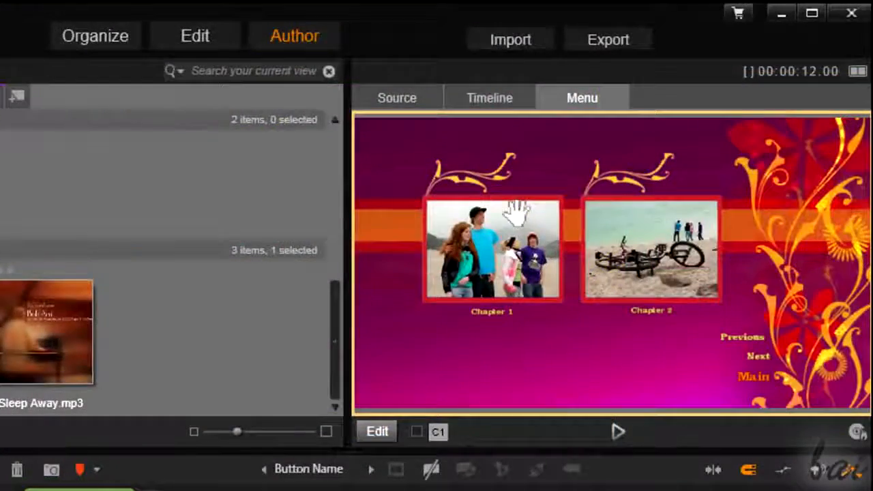
Step: Open the project's disc export and choose the DVD type with the Fit to disc preset, keeping the 4.7GB (DVD) target size
left_click(626, 43)
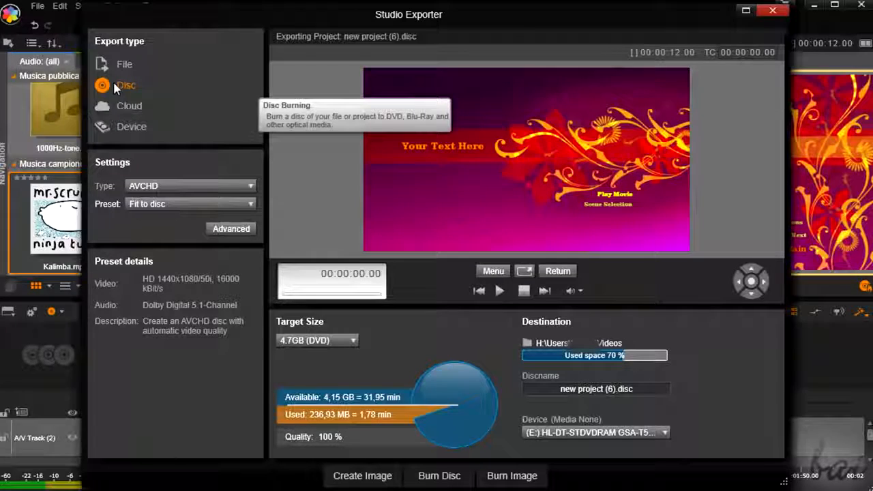
left_click(201, 185)
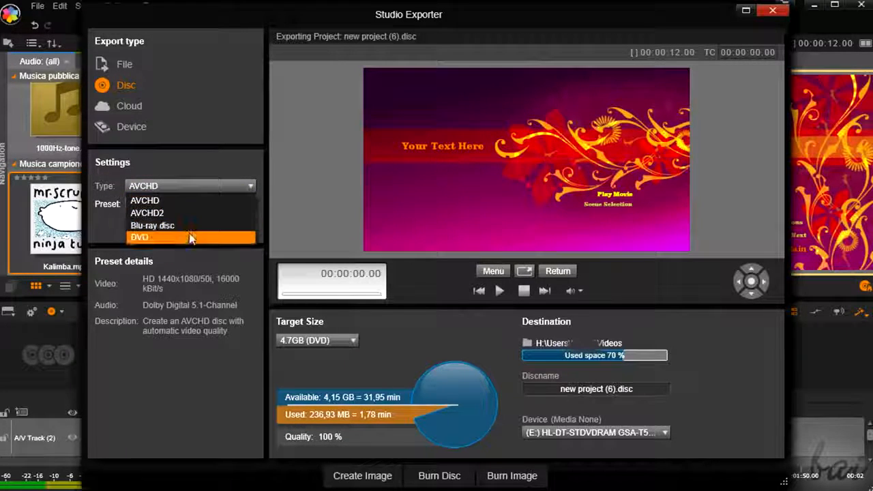
left_click(188, 234)
left_click(199, 205)
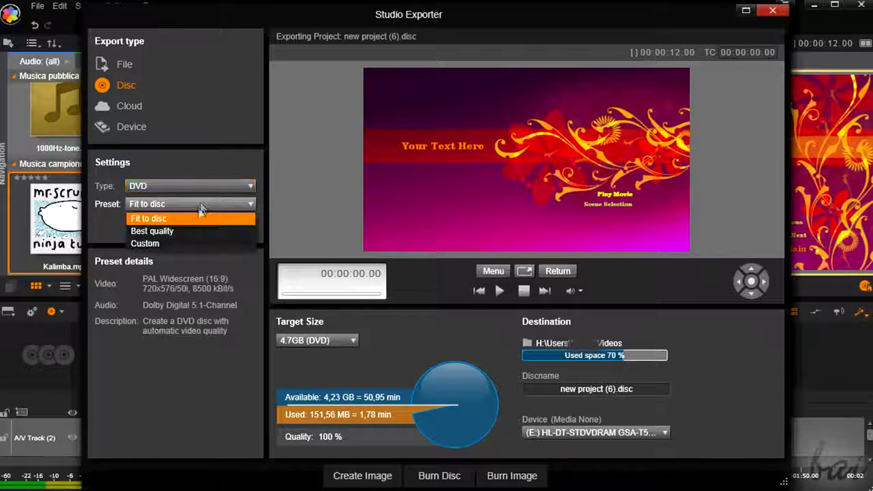
left_click(191, 219)
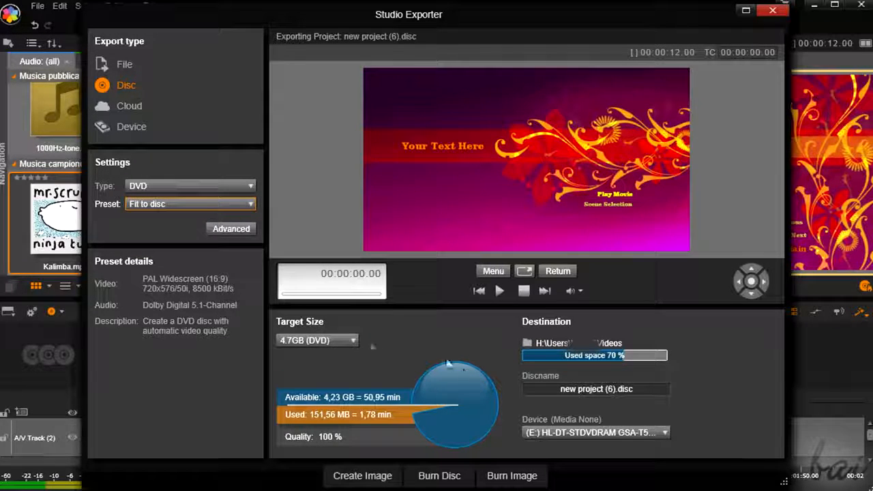
left_click(349, 341)
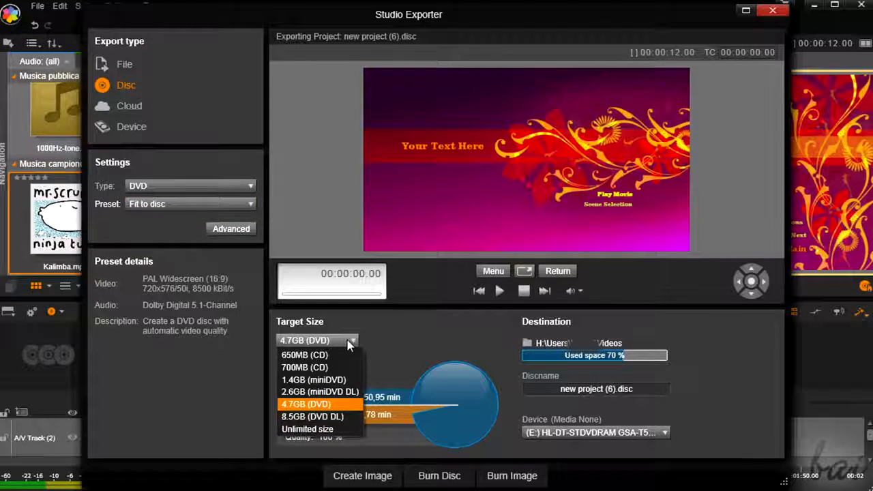
left_click(348, 341)
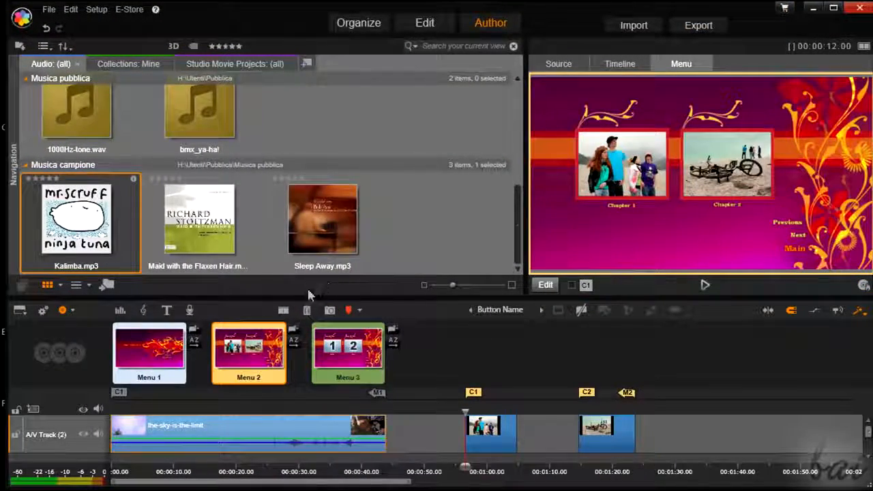
Step: View Menu 1 and Menu 3 in the menu preview
left_click(153, 360)
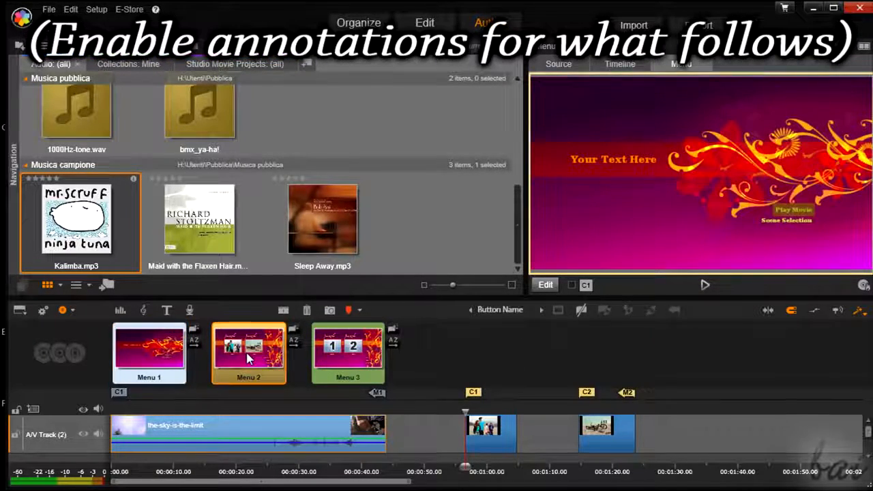
left_click(348, 351)
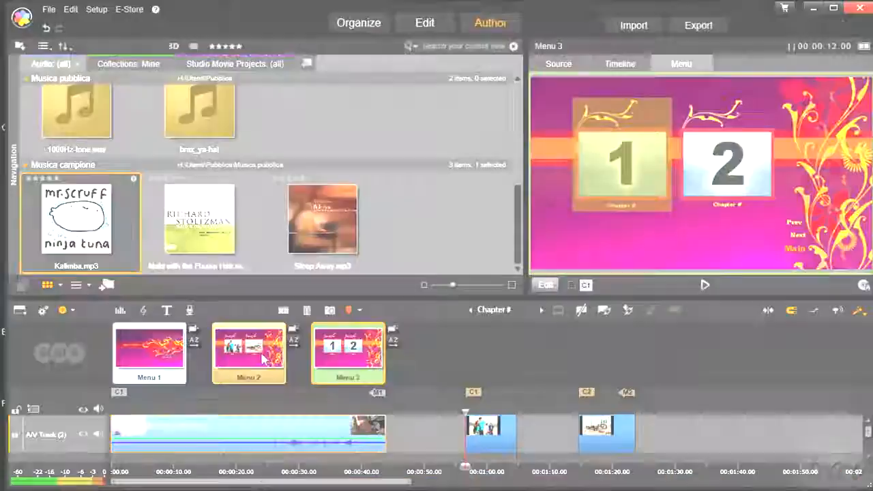